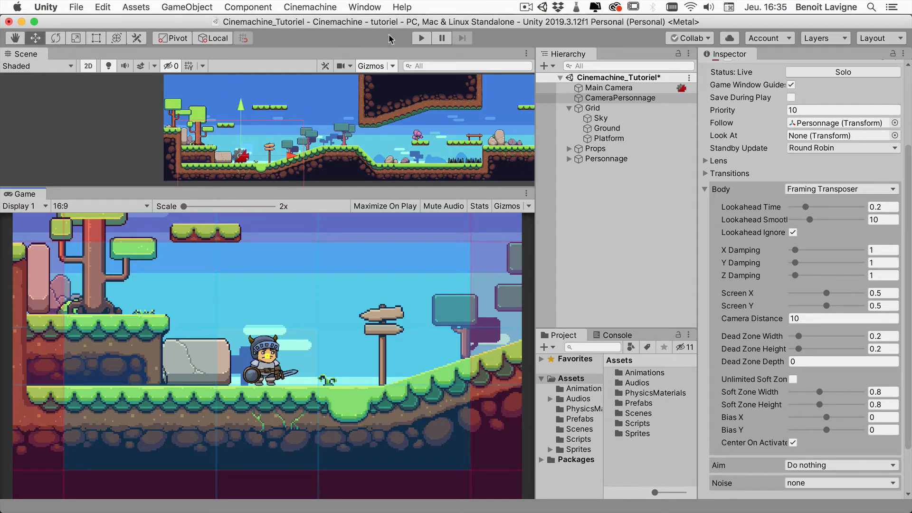
# - Run the game and walk the knight up to the level's left edge to examine how the camera follows
pyautogui.click(413, 43)
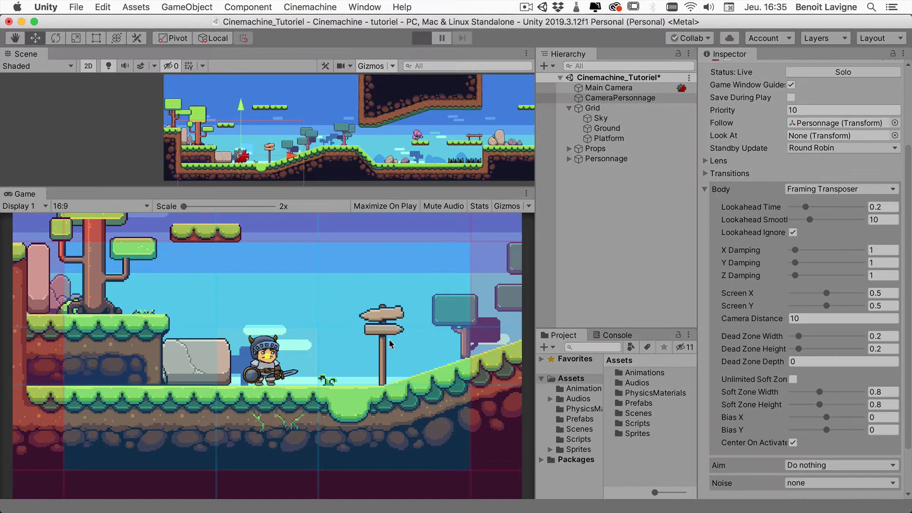
pyautogui.click(334, 352)
pyautogui.press('Left')
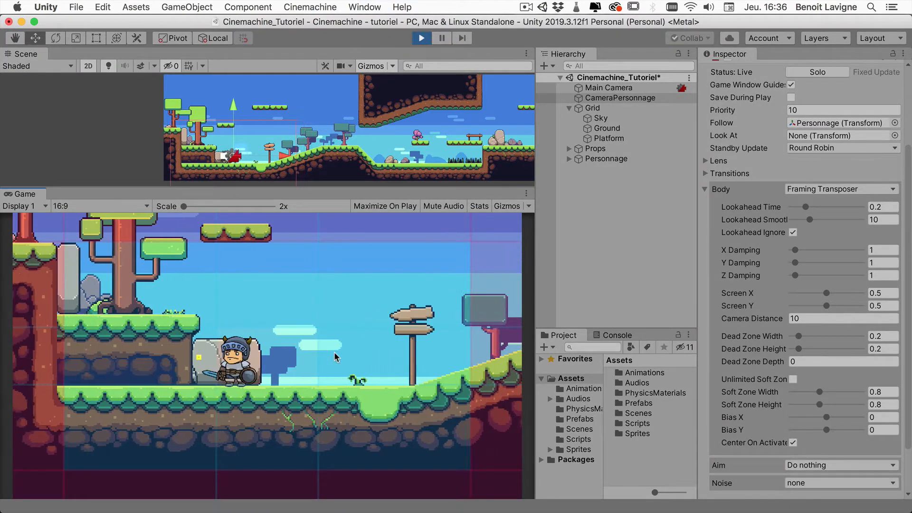
pyautogui.press('space')
pyautogui.press('space')
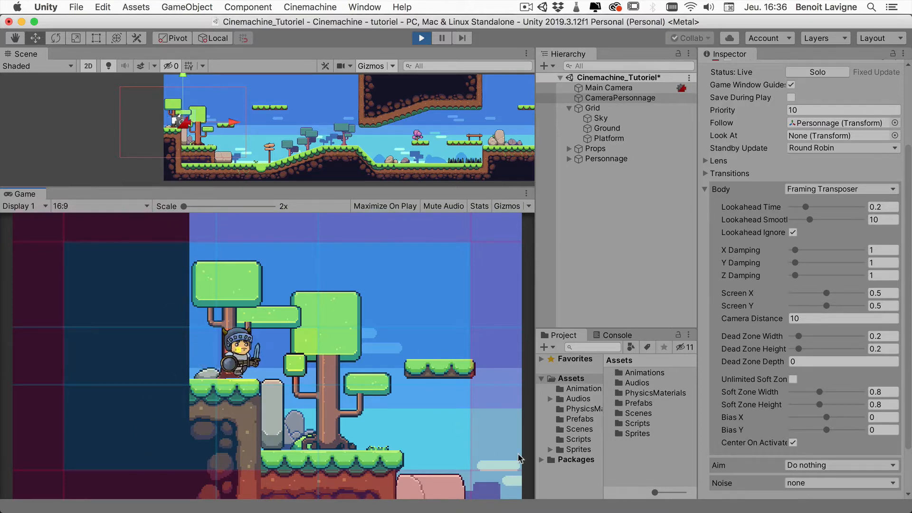
# - Move the knight across the floating platforms and back to the signpost to check the camera framing, and stop the game
pyautogui.press('Right')
pyautogui.press('space')
pyautogui.press('Right')
pyautogui.press('space')
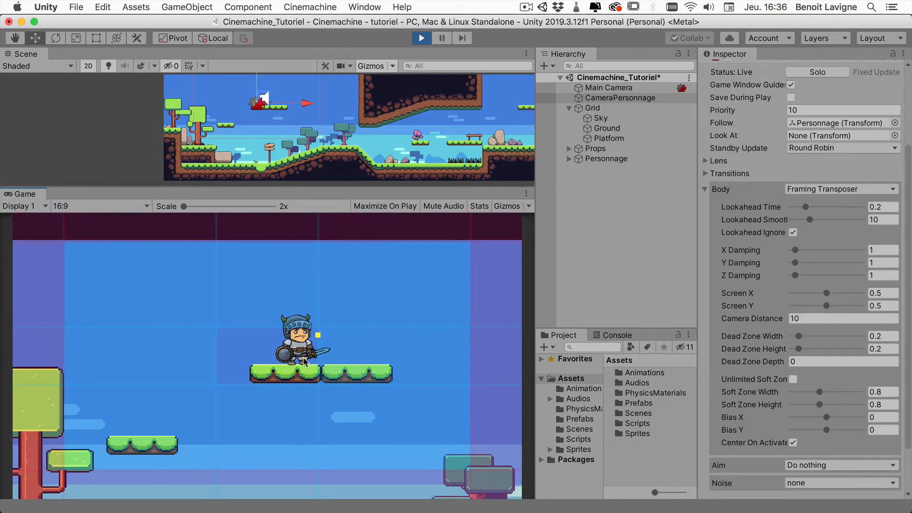
pyautogui.press('Left')
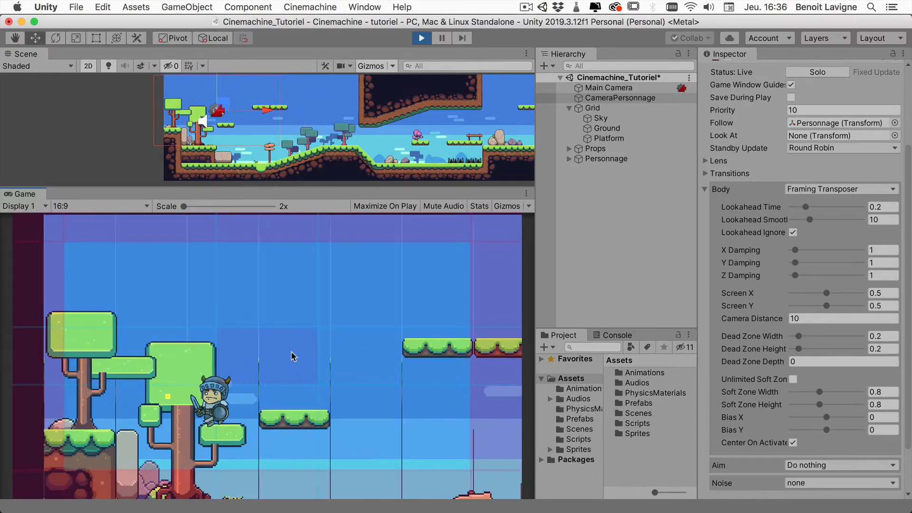
pyautogui.press('Right')
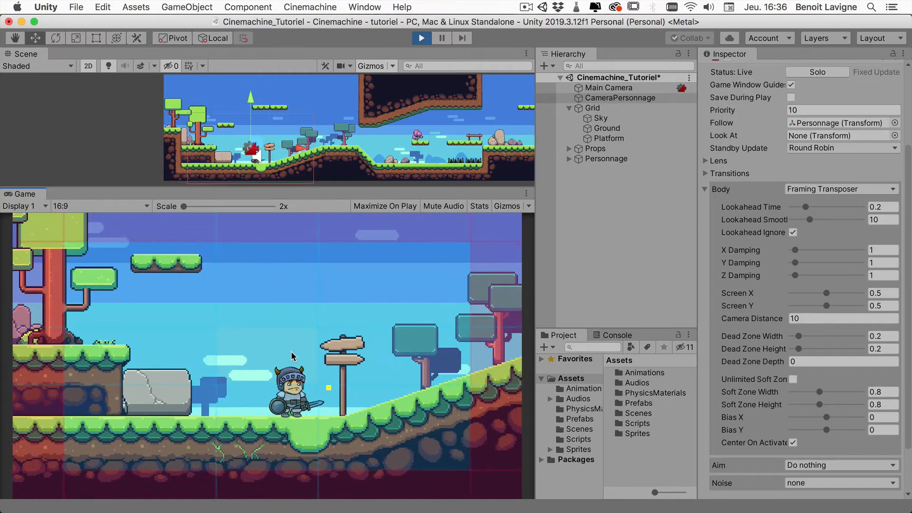
pyautogui.press('Left')
pyautogui.press('space')
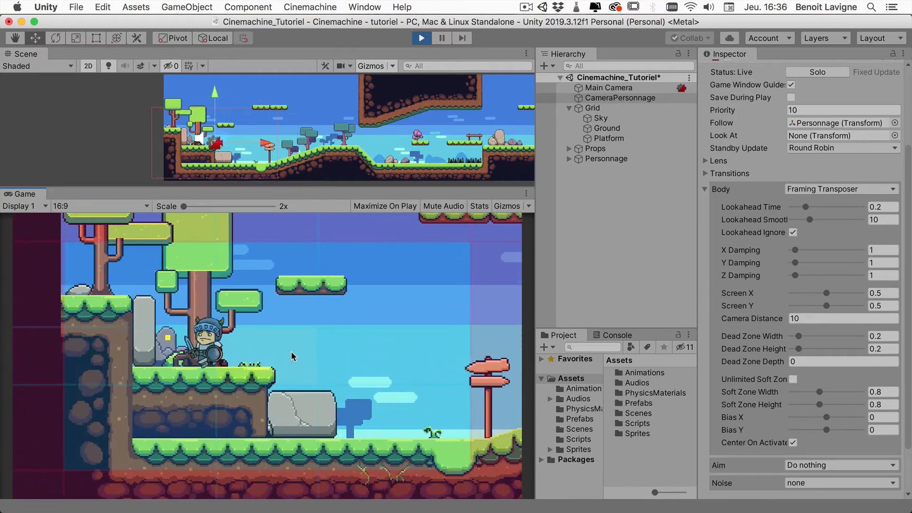
pyautogui.press('Right')
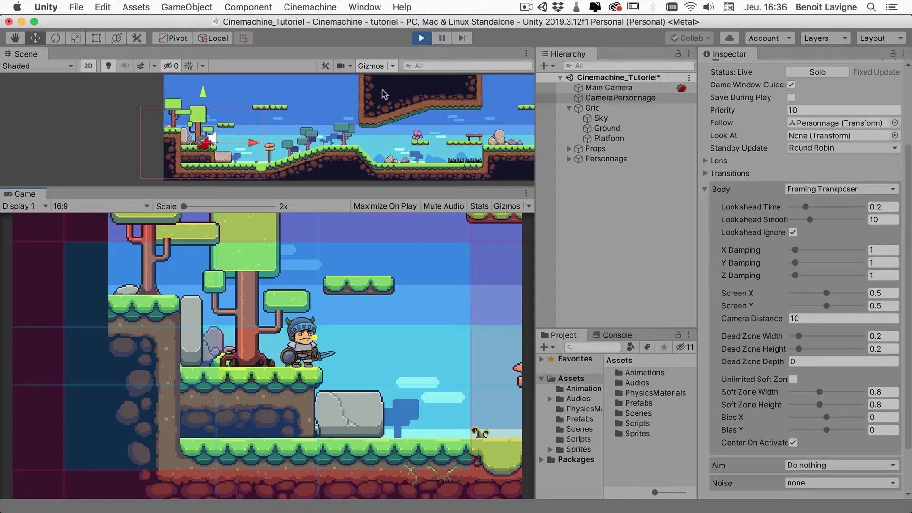
pyautogui.click(421, 38)
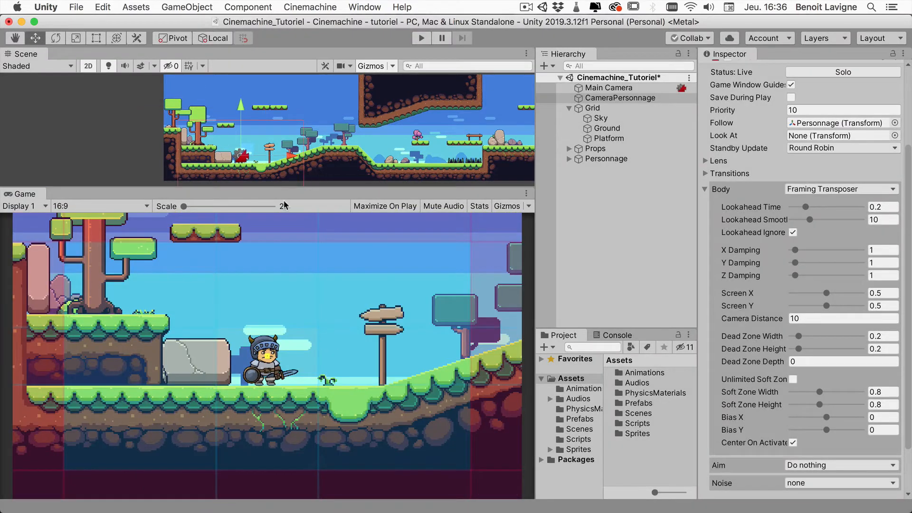
# - Enlarge the Scene view and frame most of the level's length in it
pyautogui.moveTo(293, 188); pyautogui.dragTo(297, 284)
pyautogui.scroll(-3, 343, 170)
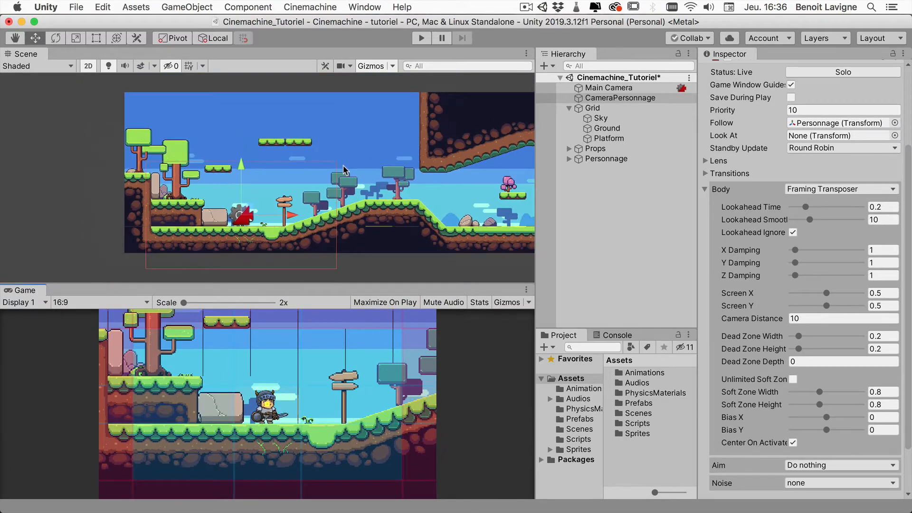
pyautogui.moveTo(456, 164); pyautogui.dragTo(264, 180, button='middle')
pyautogui.scroll(-3, 349, 167)
pyautogui.scroll(-2, 349, 167)
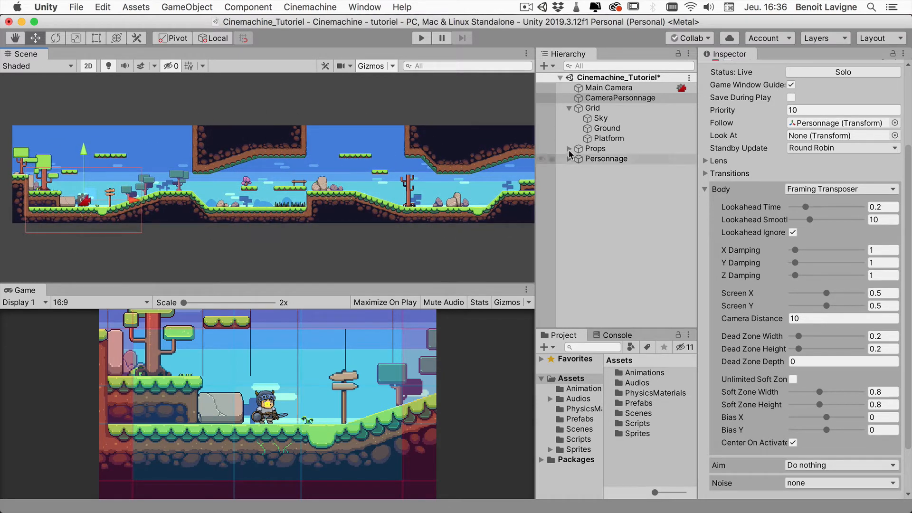
# - Collapse the Grid object, create an empty game object in the scene, and name it LimiteCamera
pyautogui.click(570, 110)
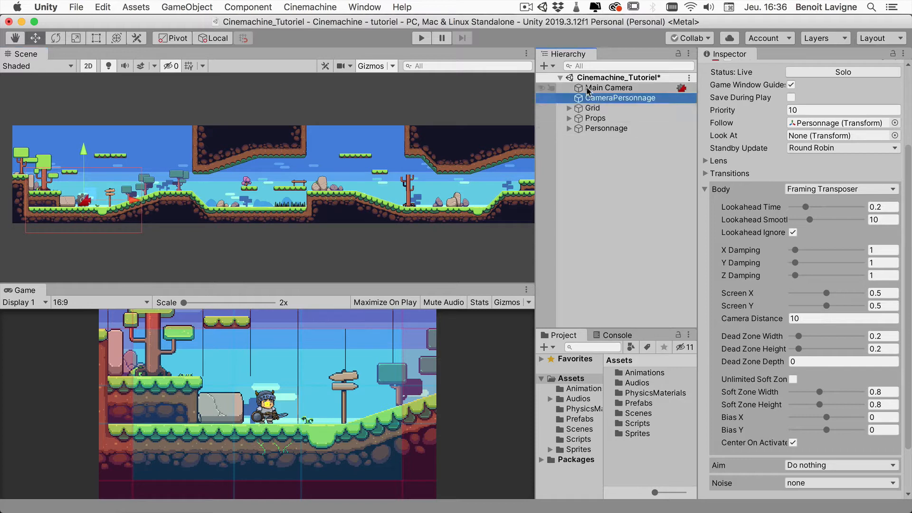
pyautogui.rightClick(592, 150)
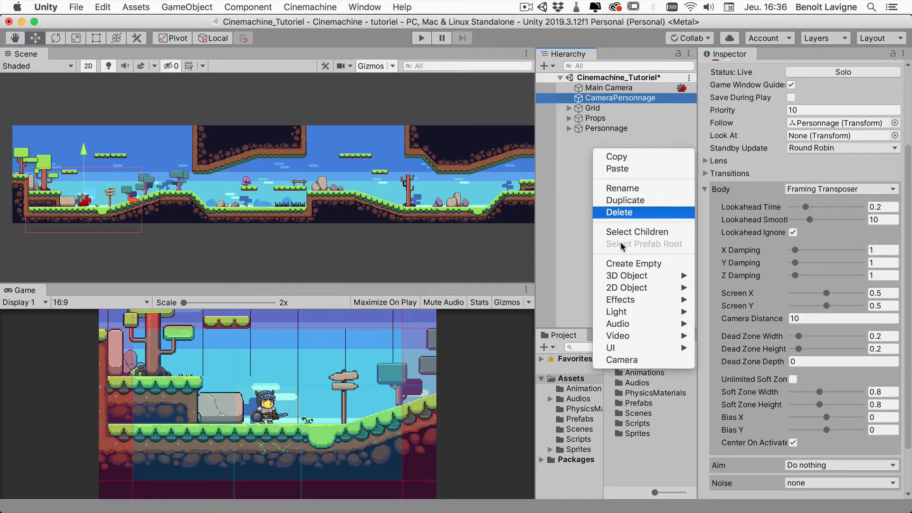
pyautogui.click(634, 264)
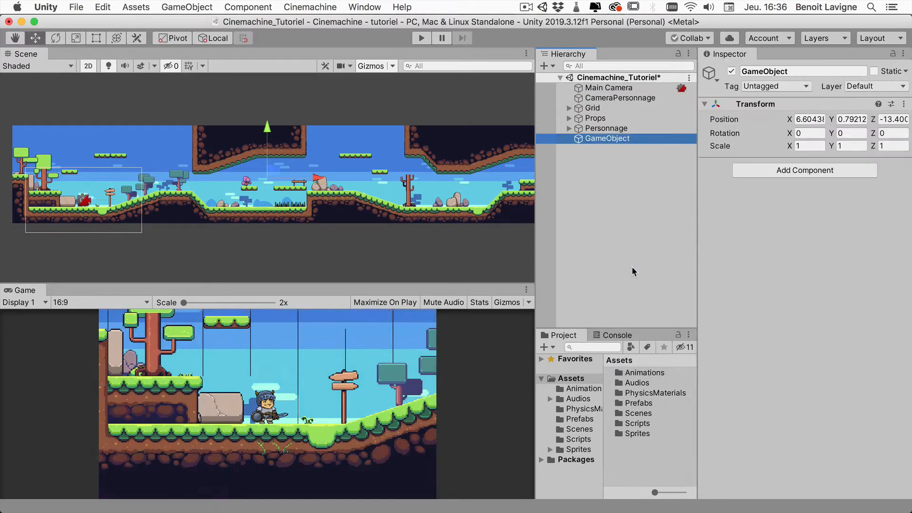
pyautogui.click(791, 72)
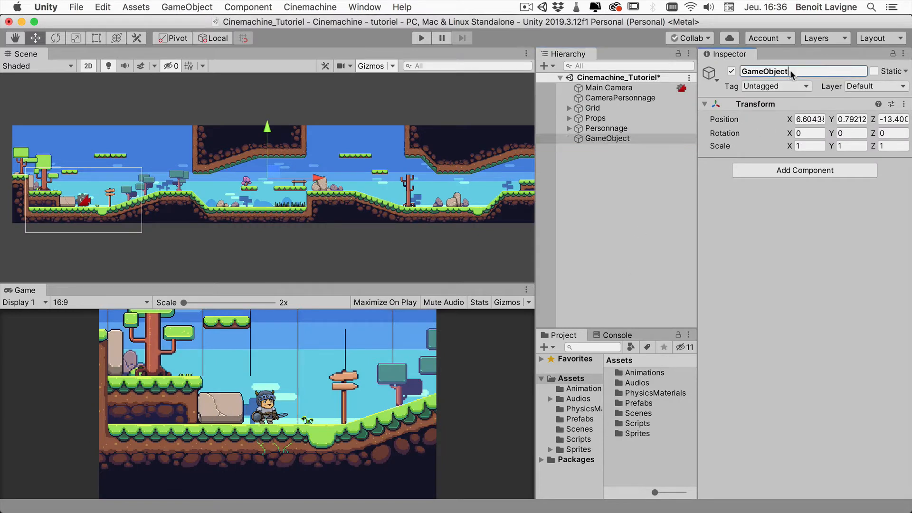
pyautogui.write('LimiteCamera')
pyautogui.click(602, 148)
pyautogui.click(589, 139)
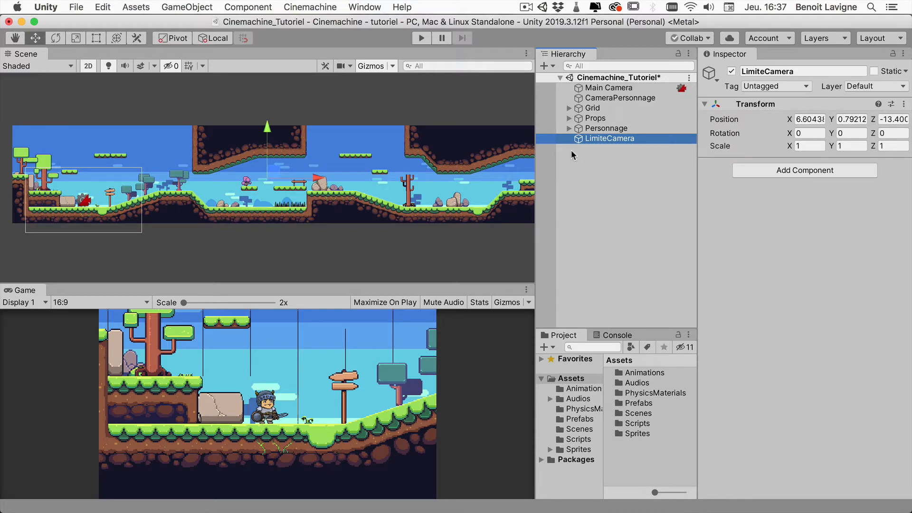
# - Add a Polygon Collider 2D component to LimiteCamera
pyautogui.click(750, 170)
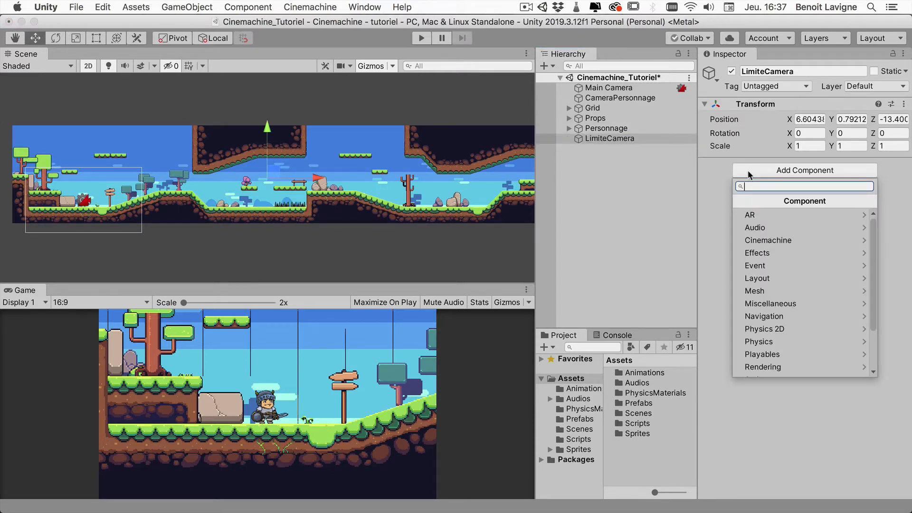
pyautogui.click(807, 329)
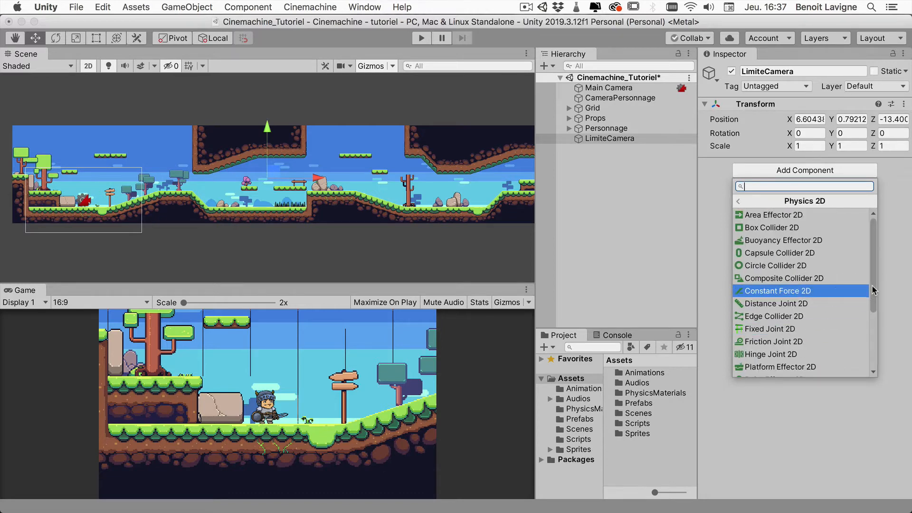
pyautogui.moveTo(873, 292); pyautogui.dragTo(868, 357)
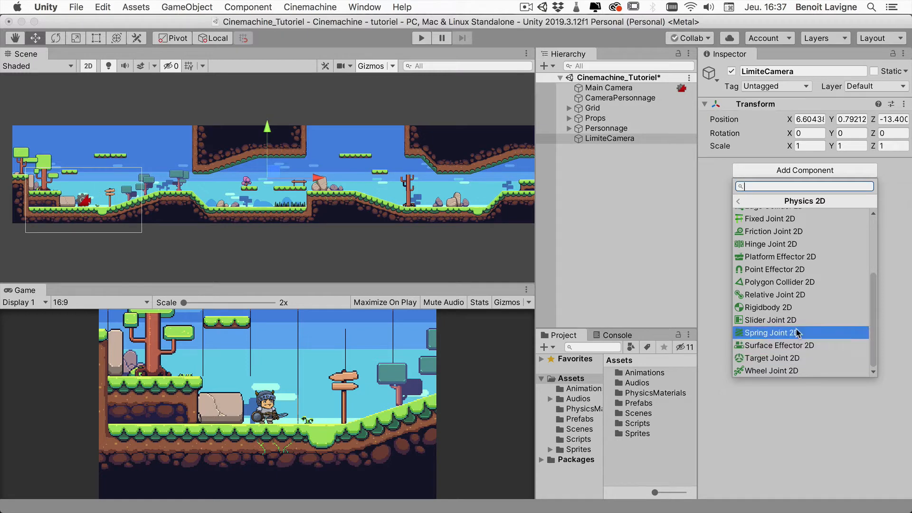
pyautogui.click(798, 285)
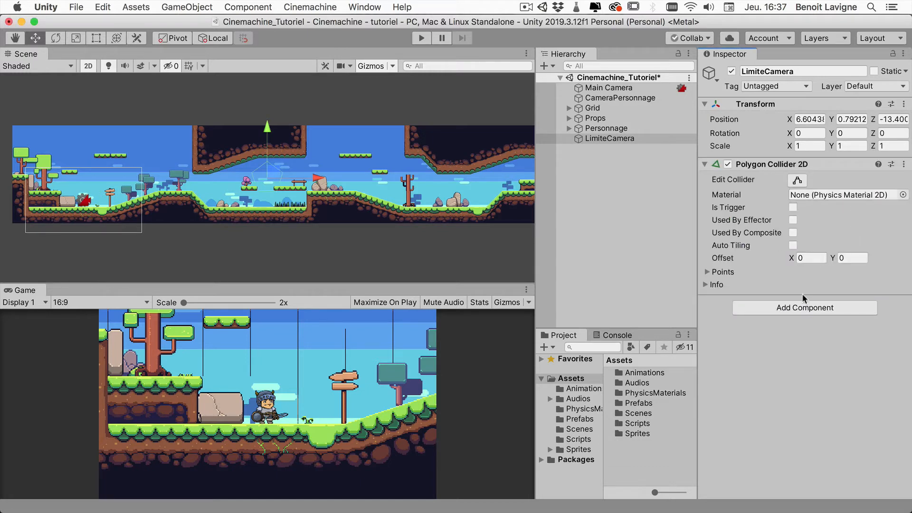
# - Start editing the polygon collider's shape and pull its two left points toward the start of the level
pyautogui.scroll(3, 252, 183)
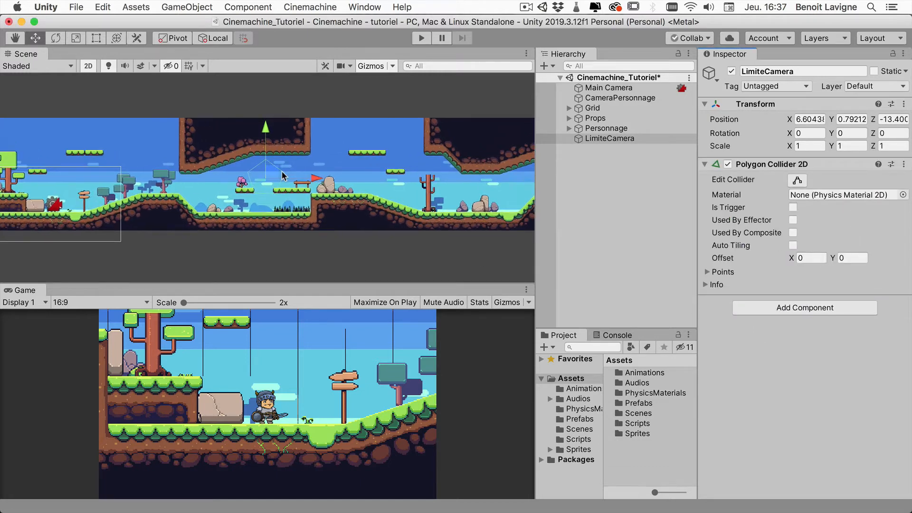
pyautogui.click(798, 181)
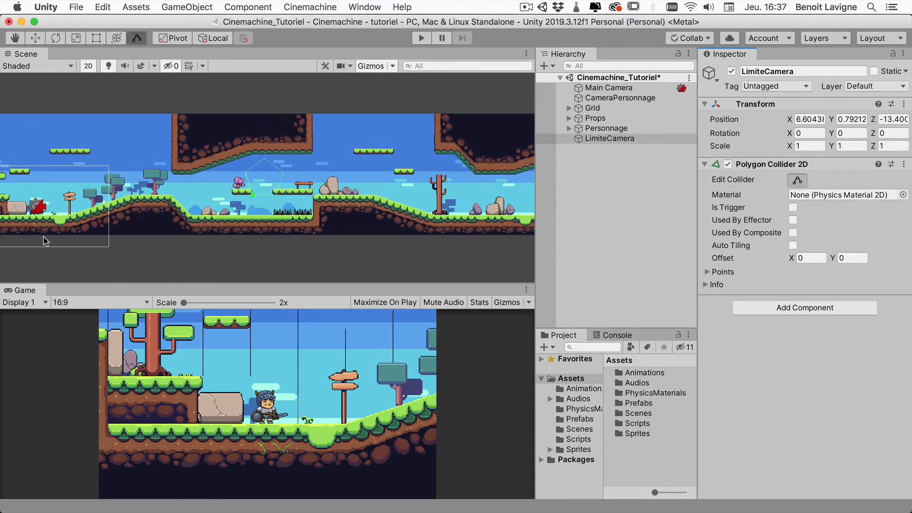
pyautogui.moveTo(246, 175); pyautogui.dragTo(52, 116)
pyautogui.moveTo(251, 197); pyautogui.dragTo(26, 225)
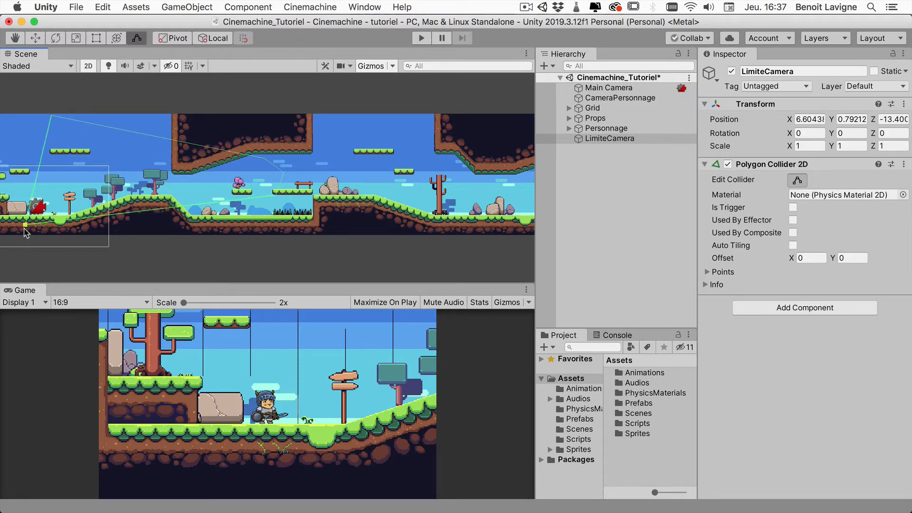
# - Place the collider's upper-left point exactly on the upper-left corner of the level background
pyautogui.moveTo(176, 225); pyautogui.dragTo(347, 240, button='middle')
pyautogui.moveTo(247, 143); pyautogui.dragTo(120, 135)
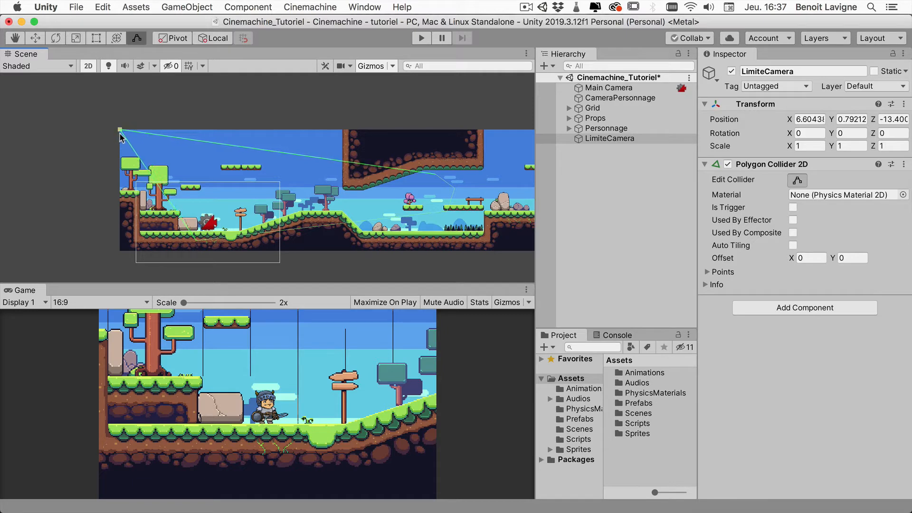
pyautogui.scroll(10, 119, 137)
pyautogui.scroll(2, 120, 136)
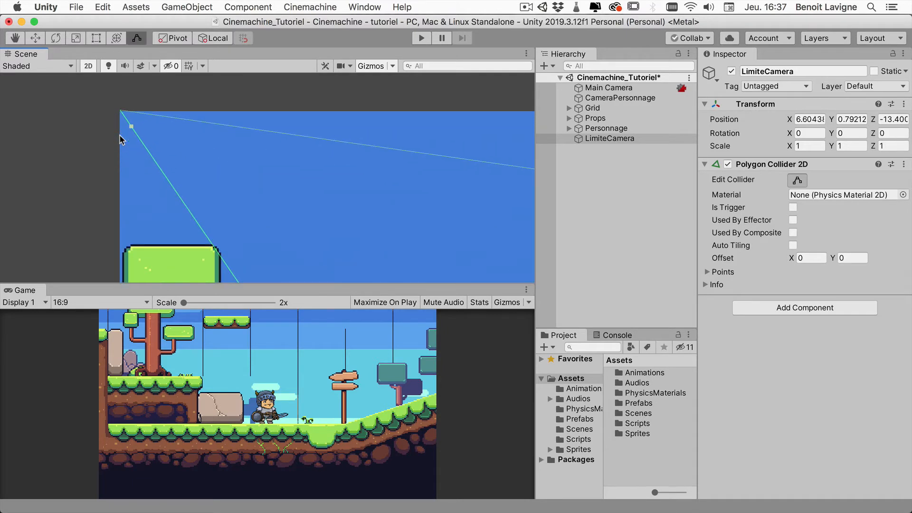
pyautogui.moveTo(119, 110); pyautogui.dragTo(122, 112)
# - Place the collider's lower-left point on the lower-left corner of the level
pyautogui.scroll(-5, 317, 196)
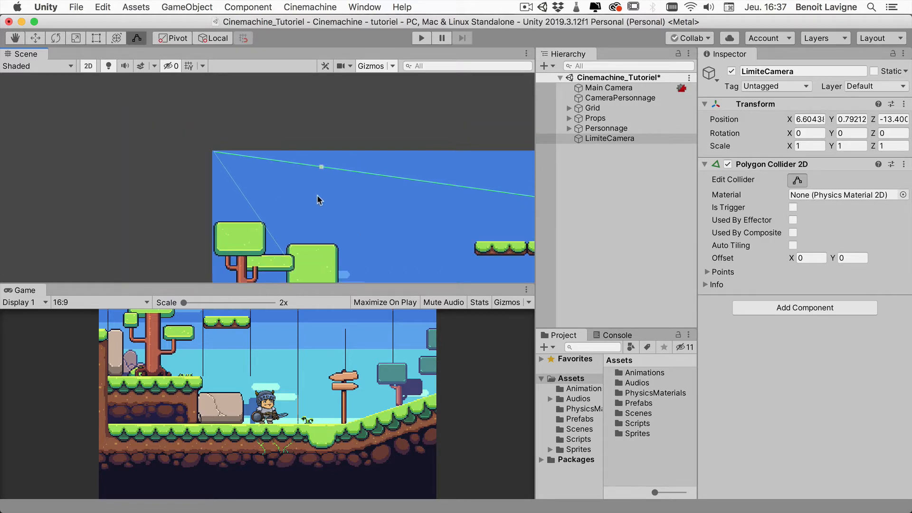
pyautogui.moveTo(365, 229); pyautogui.dragTo(392, 136, button='middle')
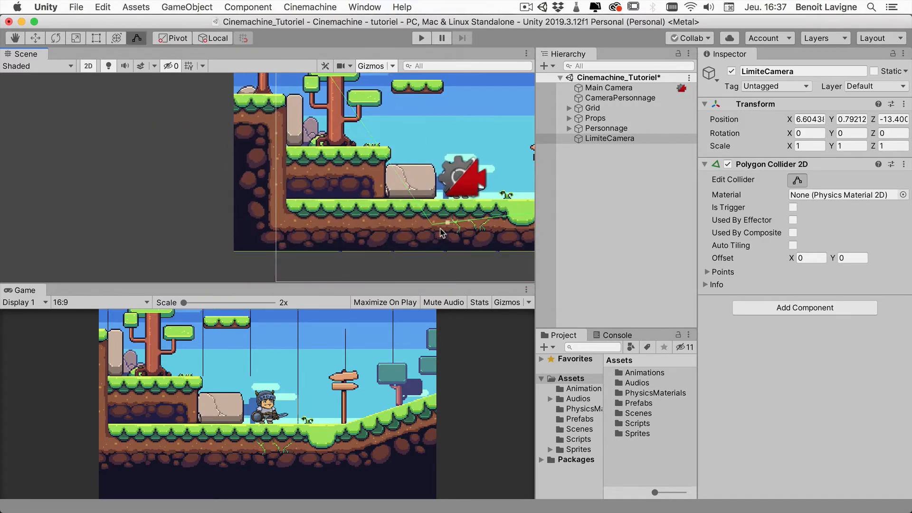
pyautogui.moveTo(431, 224); pyautogui.dragTo(237, 250)
# - Pull the collider's lower-right point into the ground beyond the spikes and its upper-right point above the rocks
pyautogui.scroll(-2, 396, 217)
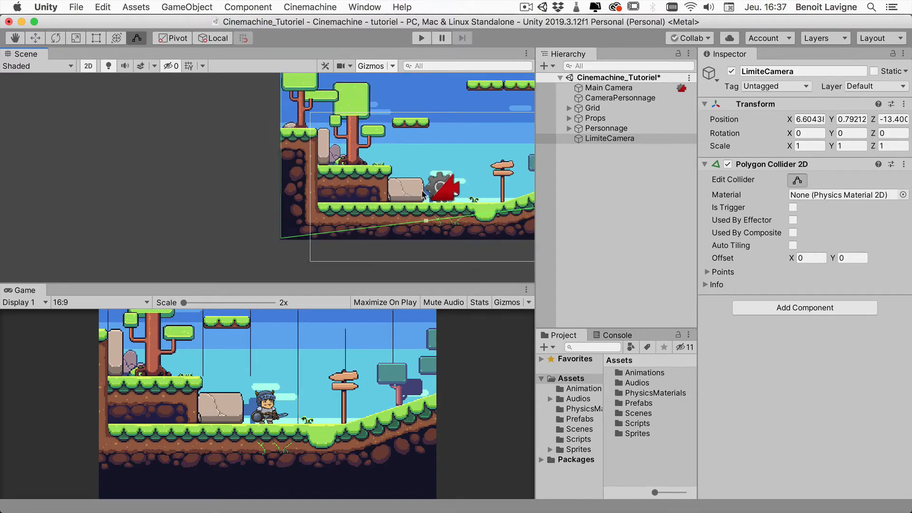
pyautogui.hscroll(10, 428, 202)
pyautogui.hscroll(2, 453, 199)
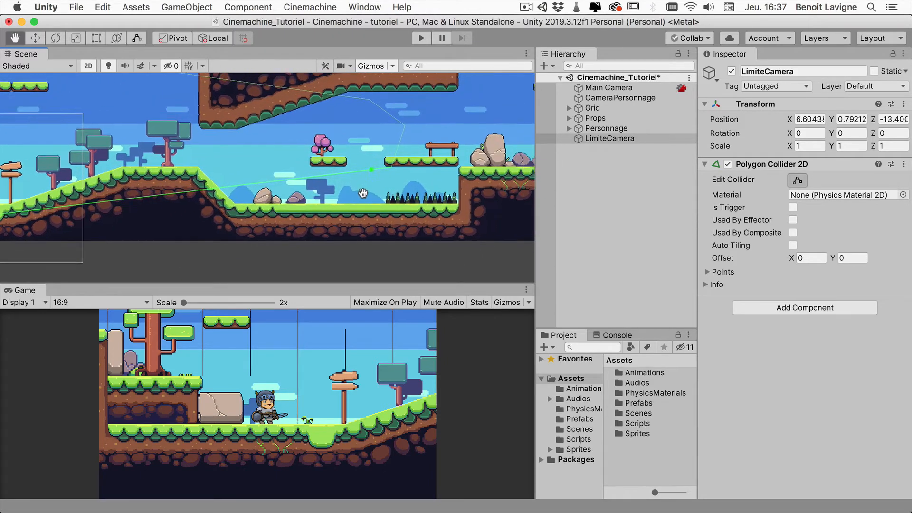
pyautogui.moveTo(377, 170); pyautogui.dragTo(527, 223)
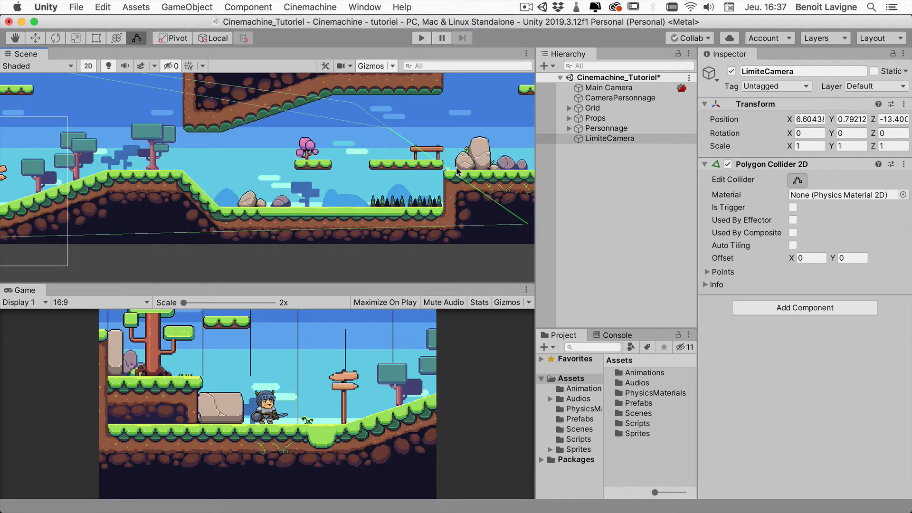
pyautogui.scroll(1, 407, 158)
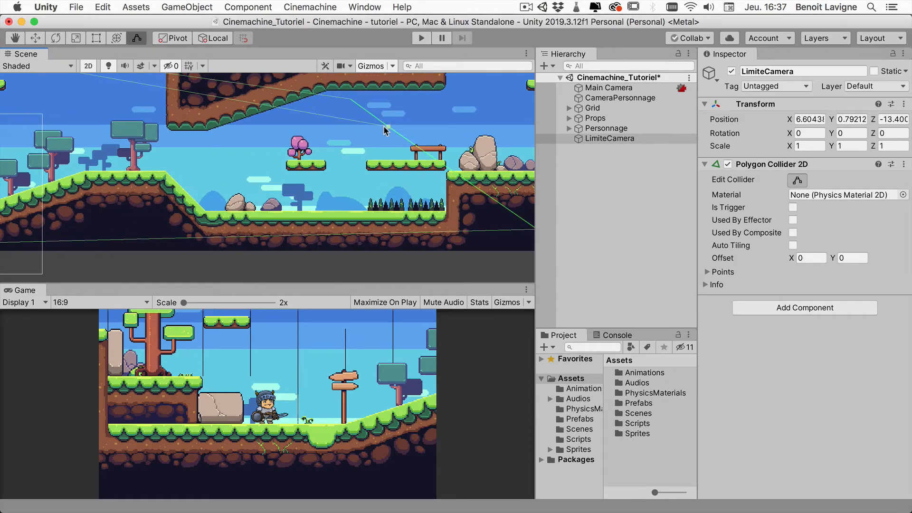
pyautogui.moveTo(385, 125); pyautogui.dragTo(507, 113)
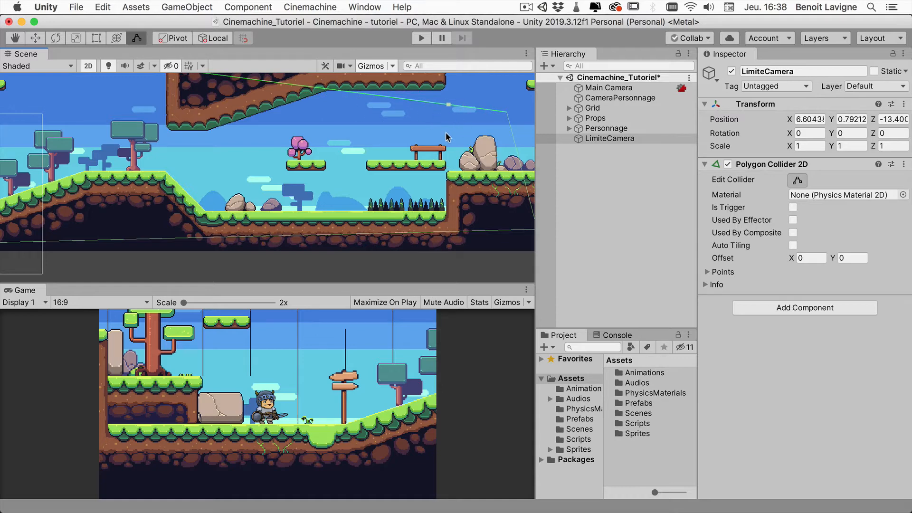
# - Pull the collider's upper-right and lower-right points out to the far right end of the level
pyautogui.scroll(-1, 449, 144)
pyautogui.moveTo(449, 163); pyautogui.dragTo(235, 206, button='middle')
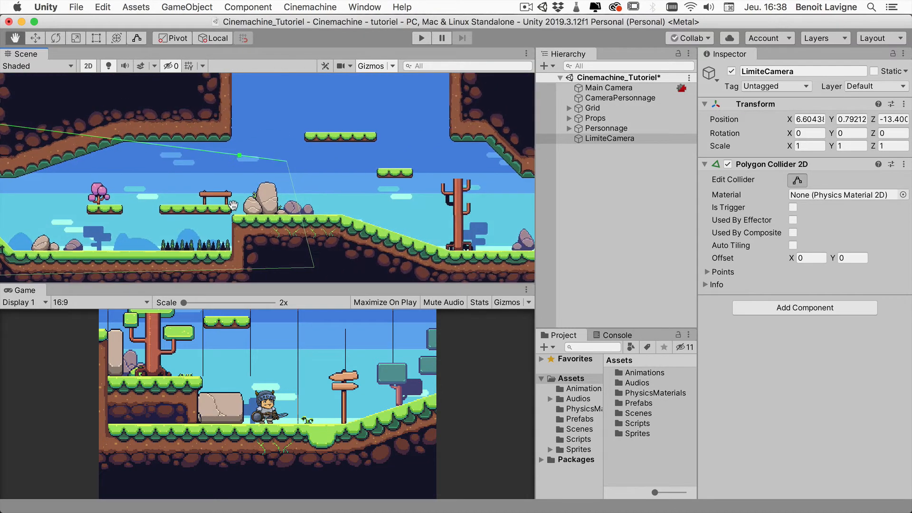
pyautogui.moveTo(287, 163); pyautogui.dragTo(482, 105)
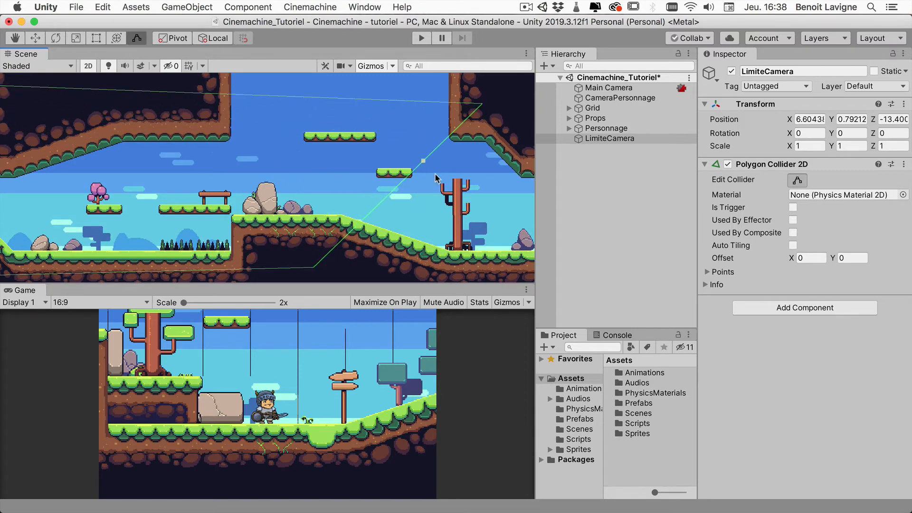
pyautogui.scroll(-3, 436, 175)
pyautogui.scroll(-2, 435, 174)
pyautogui.moveTo(436, 175); pyautogui.dragTo(278, 156, button='middle')
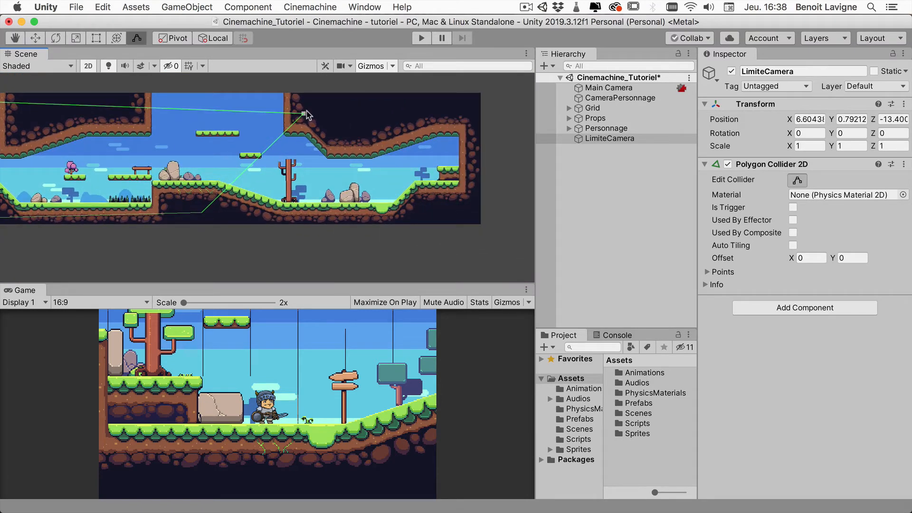
pyautogui.moveTo(305, 116); pyautogui.dragTo(474, 96)
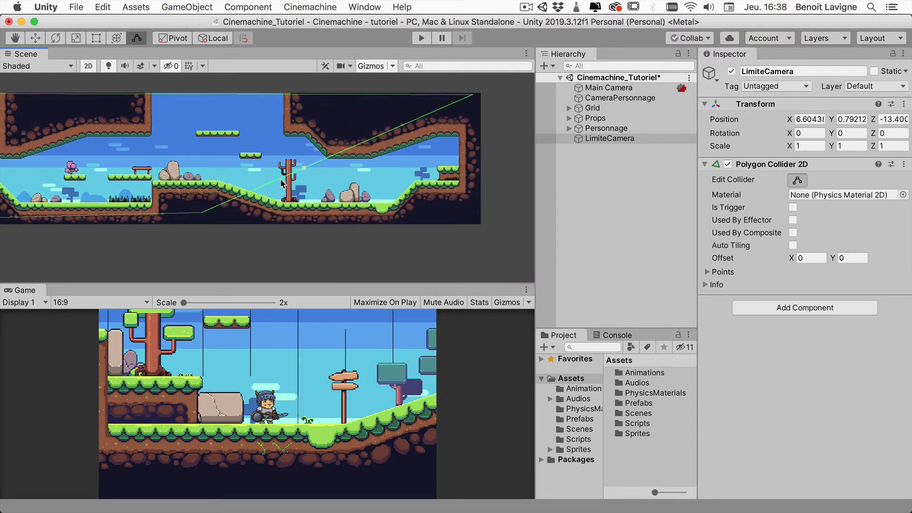
pyautogui.moveTo(200, 214); pyautogui.dragTo(478, 224)
# - Place the collider's upper-right point exactly on the upper-right corner of the level background
pyautogui.scroll(5, 482, 132)
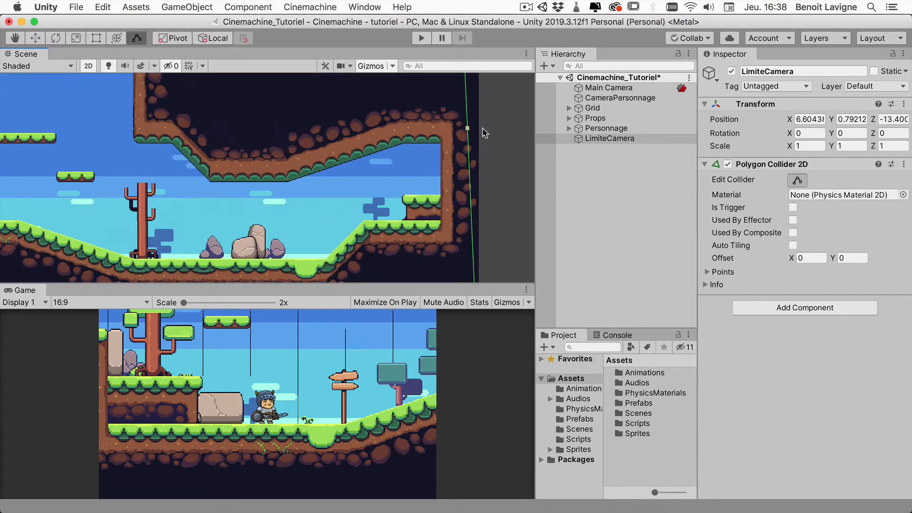
pyautogui.moveTo(482, 131); pyautogui.dragTo(391, 222, button='middle')
pyautogui.scroll(3, 379, 159)
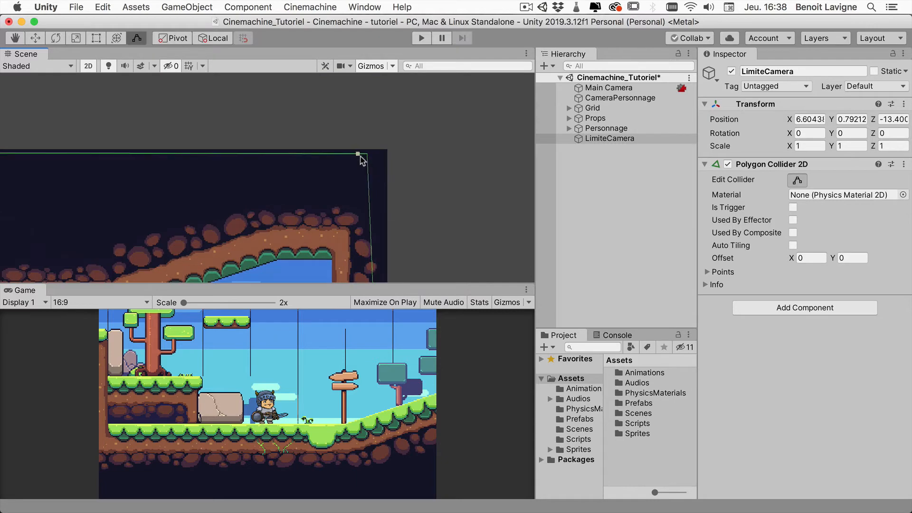
pyautogui.moveTo(380, 161); pyautogui.dragTo(386, 160)
# - Place the collider's lower-right point exactly on the lower-right corner of the level
pyautogui.scroll(-5, 386, 162)
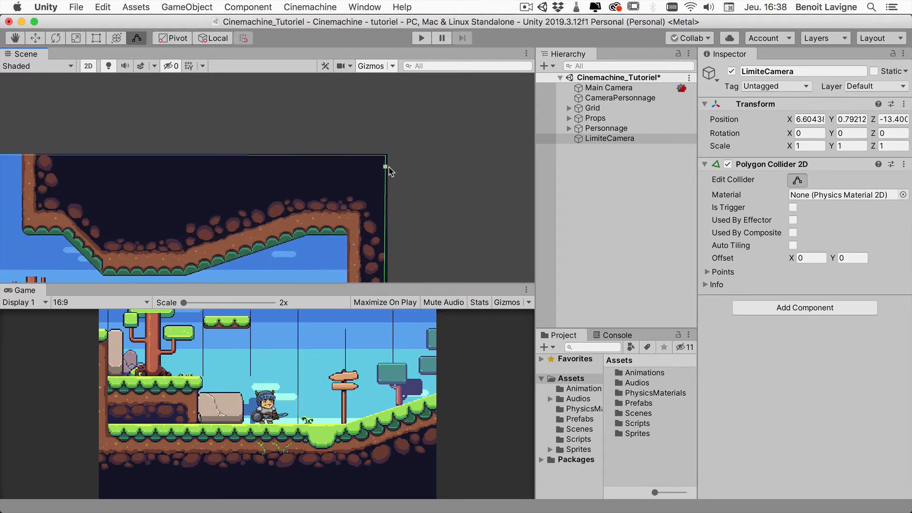
pyautogui.moveTo(389, 219); pyautogui.dragTo(392, 75, button='middle')
pyautogui.moveTo(383, 204); pyautogui.dragTo(388, 206)
pyautogui.scroll(-10, 213, 149)
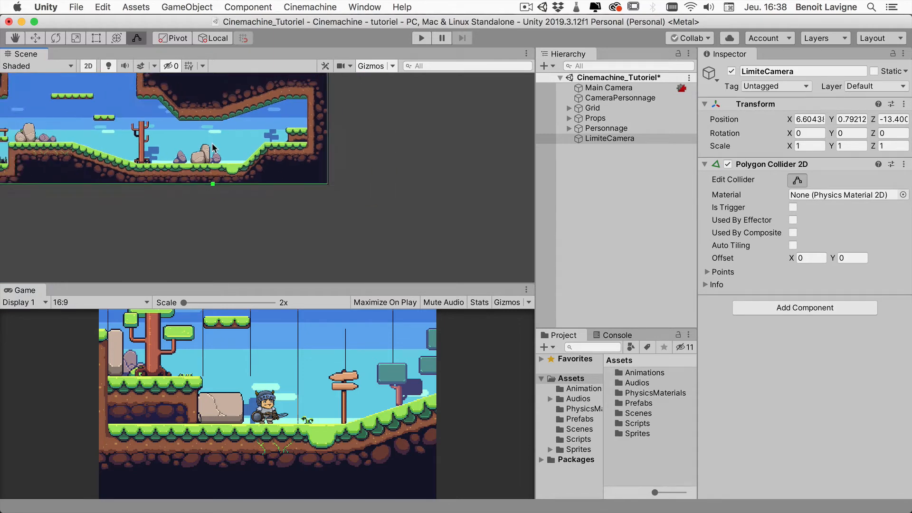
# - Check the collider outline around the whole level and enable Is Trigger on the polygon collider
pyautogui.scroll(1, 199, 218)
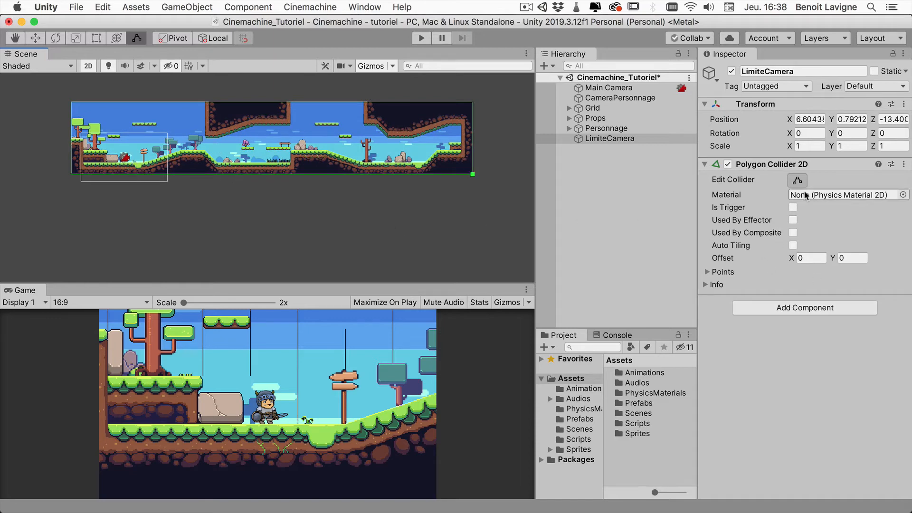
pyautogui.scroll(1, 143, 195)
pyautogui.scroll(1, 145, 199)
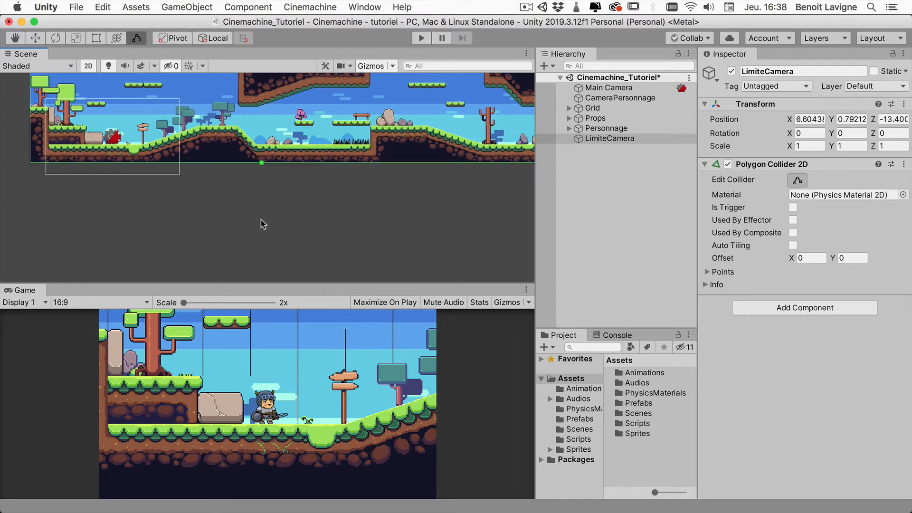
pyautogui.moveTo(287, 127); pyautogui.dragTo(305, 207, button='middle')
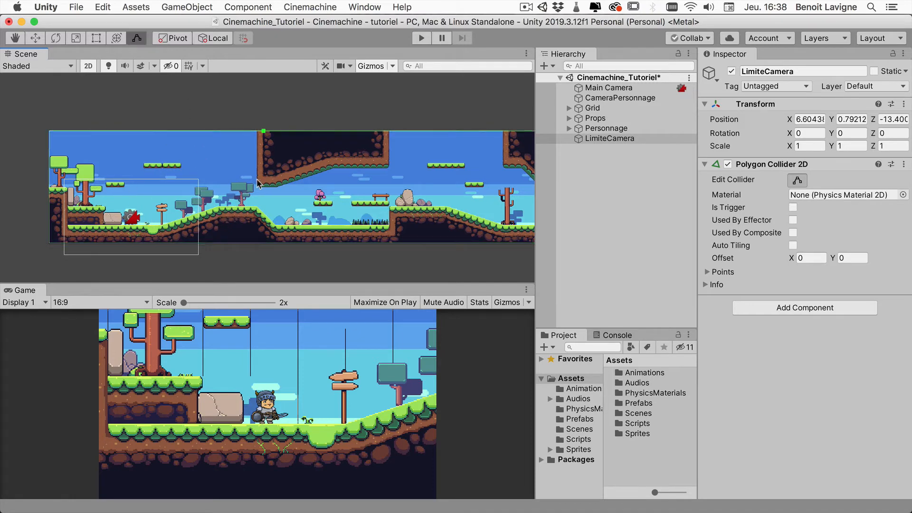
pyautogui.click(790, 181)
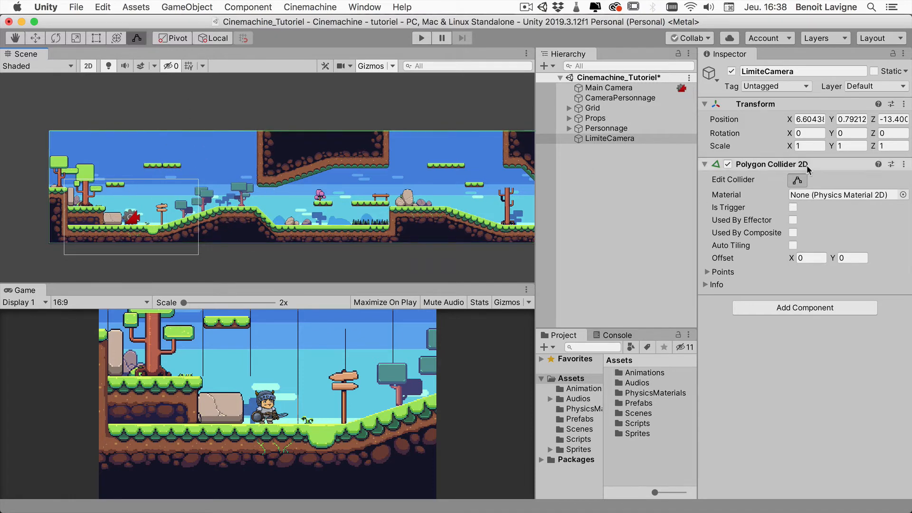
pyautogui.click(793, 208)
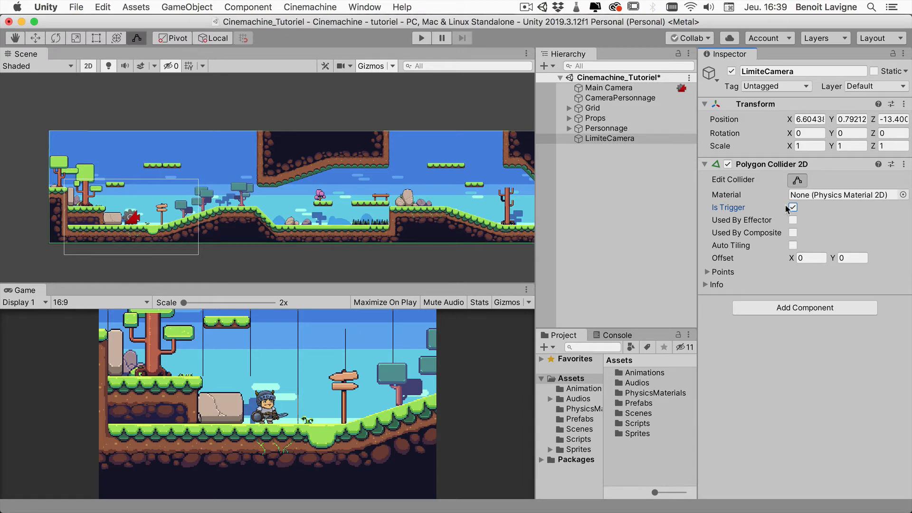
# - Select CameraPersonnage and collapse the Body settings of its virtual camera to reach the extensions
pyautogui.click(632, 98)
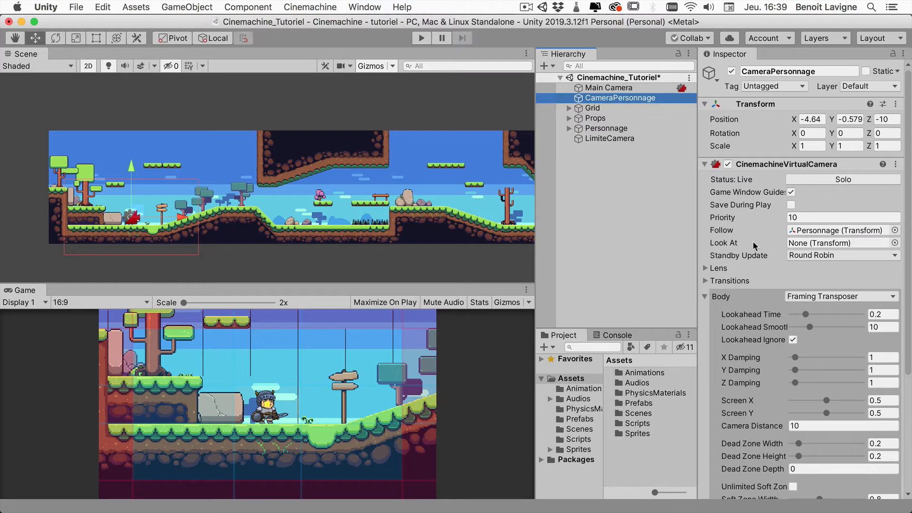
pyautogui.scroll(-1, 768, 269)
pyautogui.scroll(-6, 776, 307)
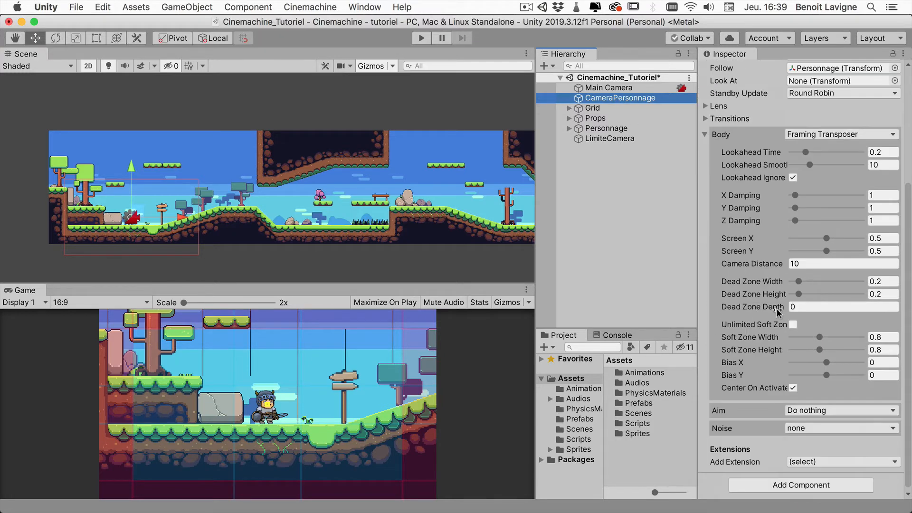
pyautogui.scroll(4, 775, 294)
pyautogui.scroll(-3, 776, 291)
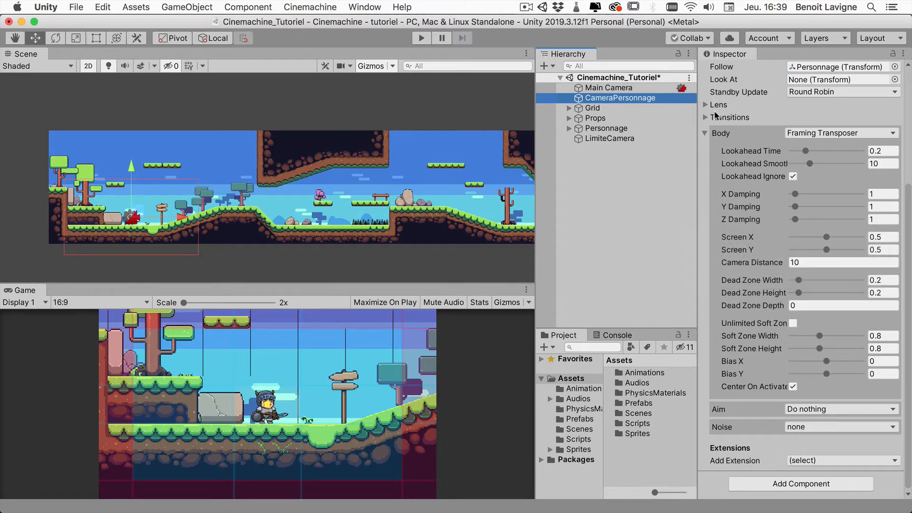
pyautogui.click(706, 133)
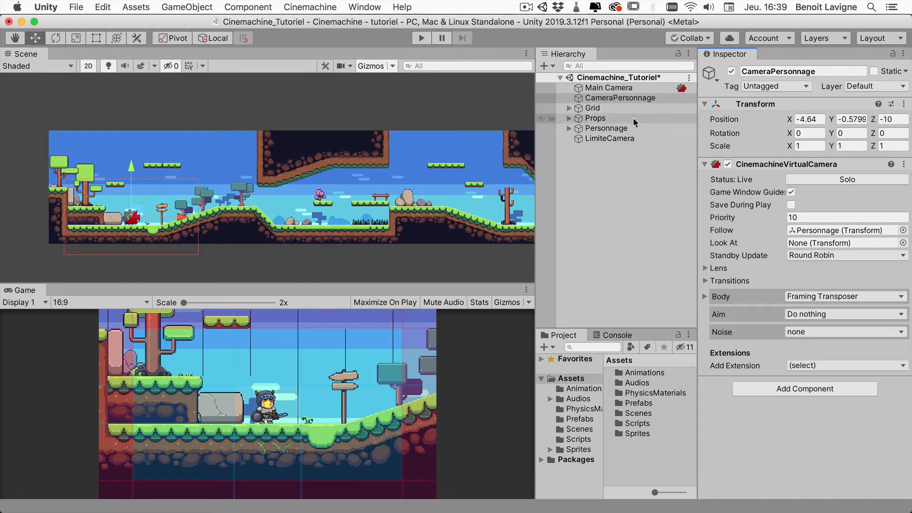
# - Add a CinemachineConfiner extension to CameraPersonnage and assign LimiteCamera as its Bounding Shape 2D
pyautogui.click(818, 362)
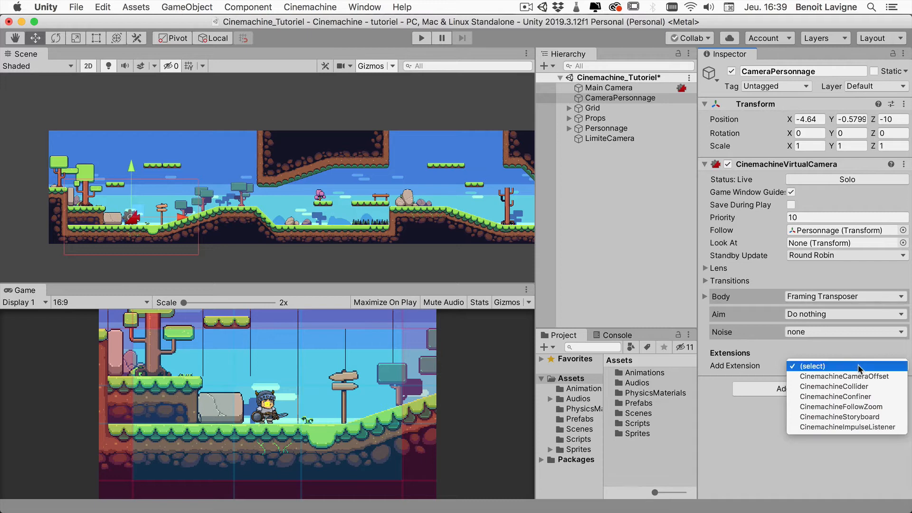
pyautogui.click(874, 397)
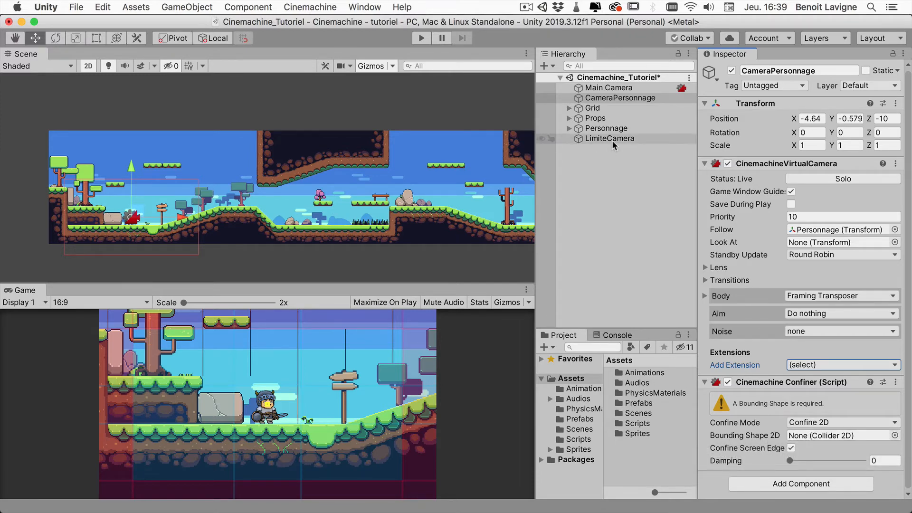
pyautogui.moveTo(601, 139); pyautogui.dragTo(802, 438)
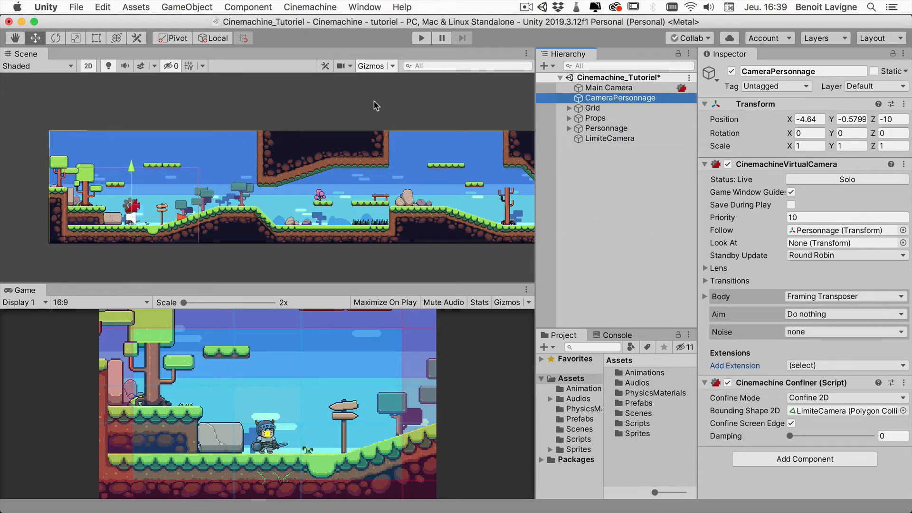
# - Move LimiteCamera directly below CameraPersonnage in the scene hierarchy
pyautogui.moveTo(609, 138); pyautogui.dragTo(604, 104)
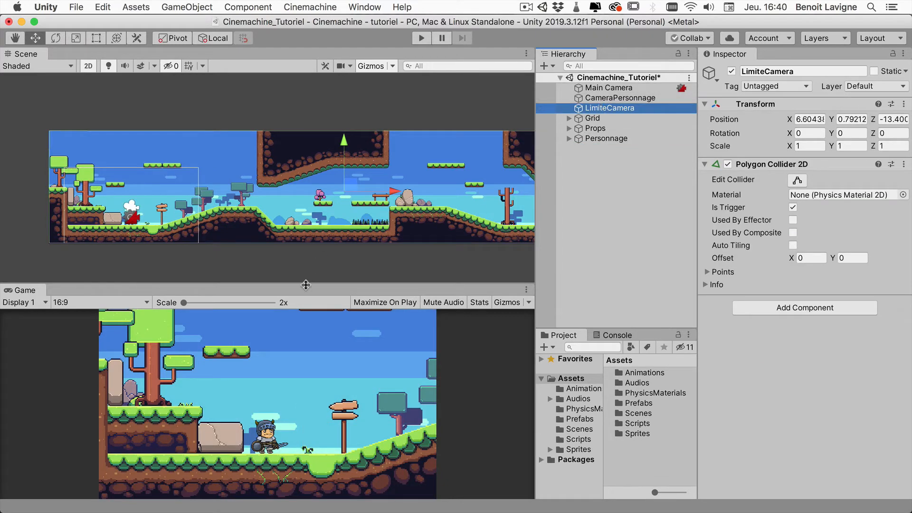
pyautogui.click(459, 400)
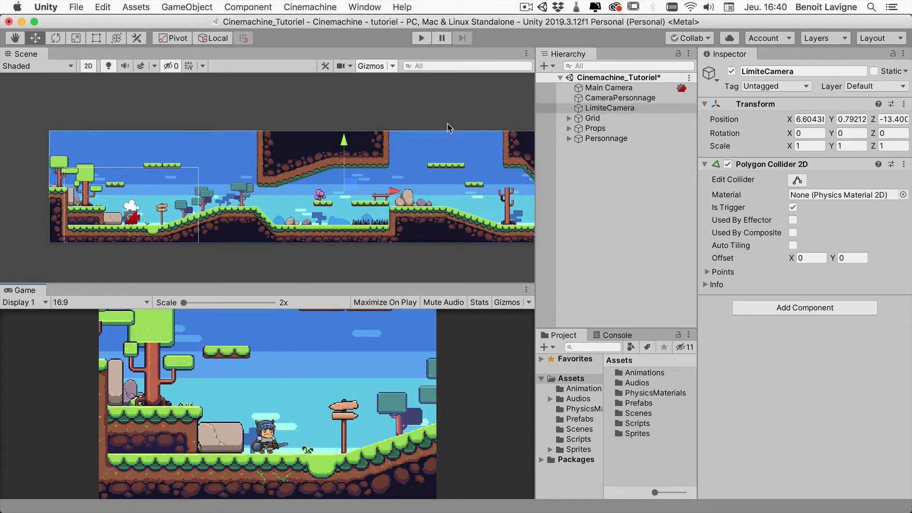
# - Run the game and move the character around the level's left edge to test the camera's left limit
pyautogui.click(420, 39)
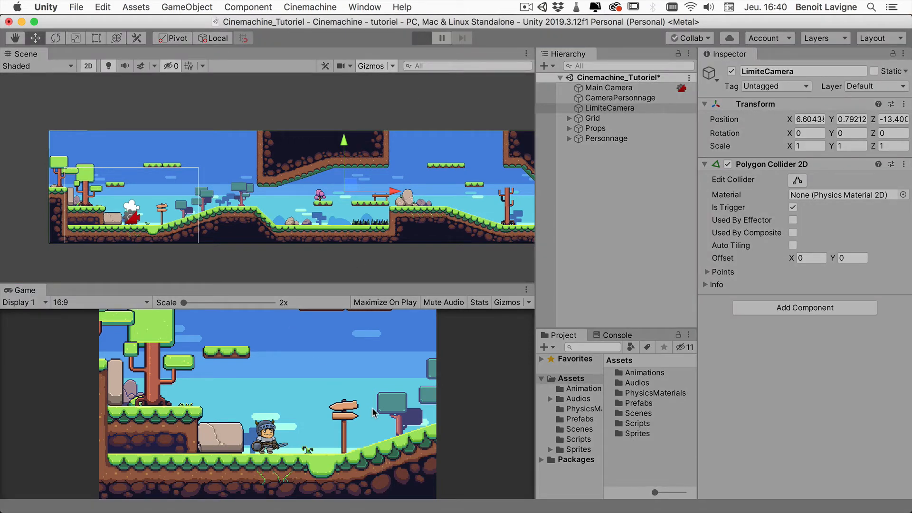
pyautogui.press('Left')
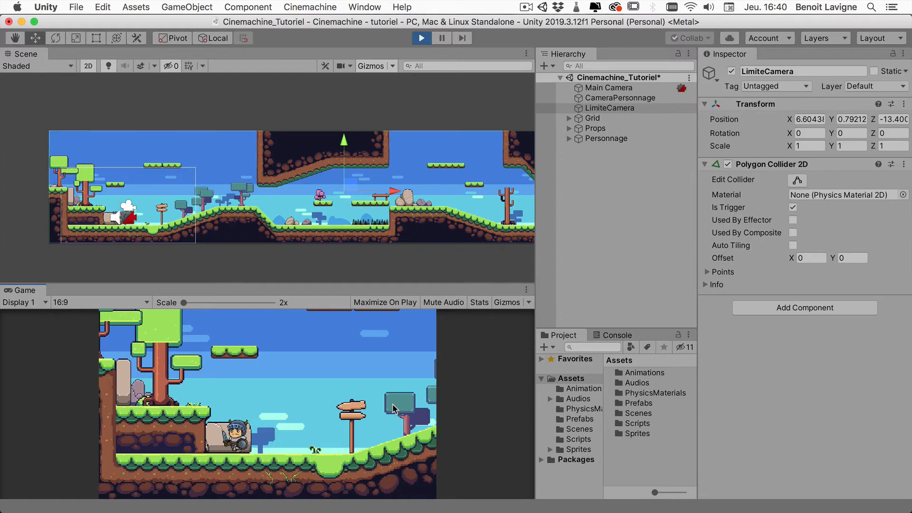
pyautogui.press('space')
pyautogui.press('space')
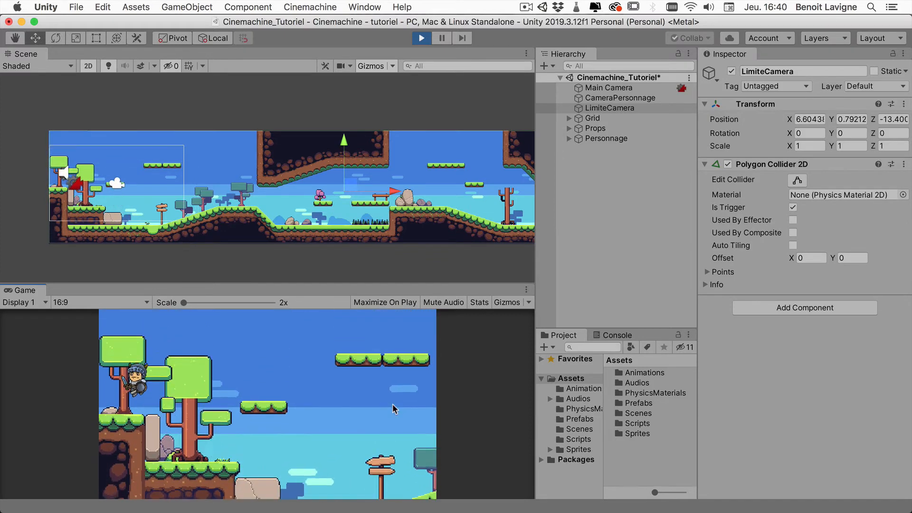
pyautogui.press('Right')
pyautogui.press('Left')
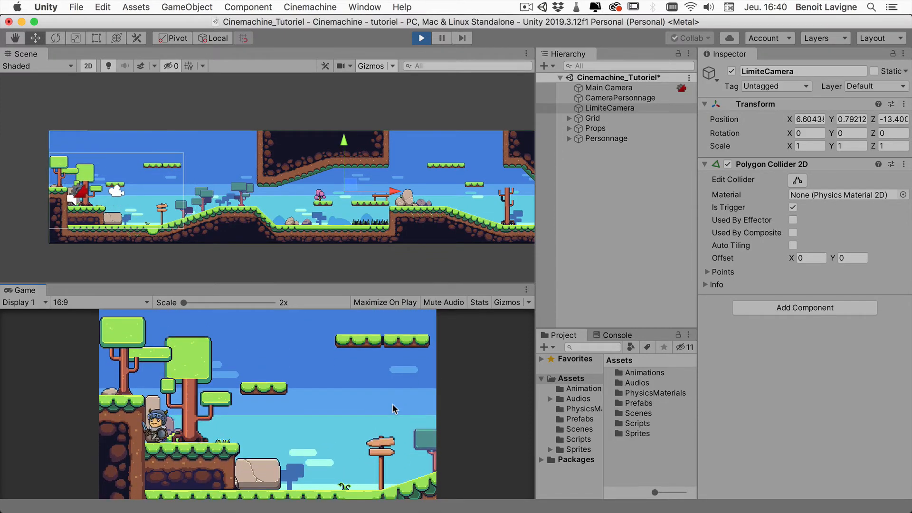
pyautogui.press('space')
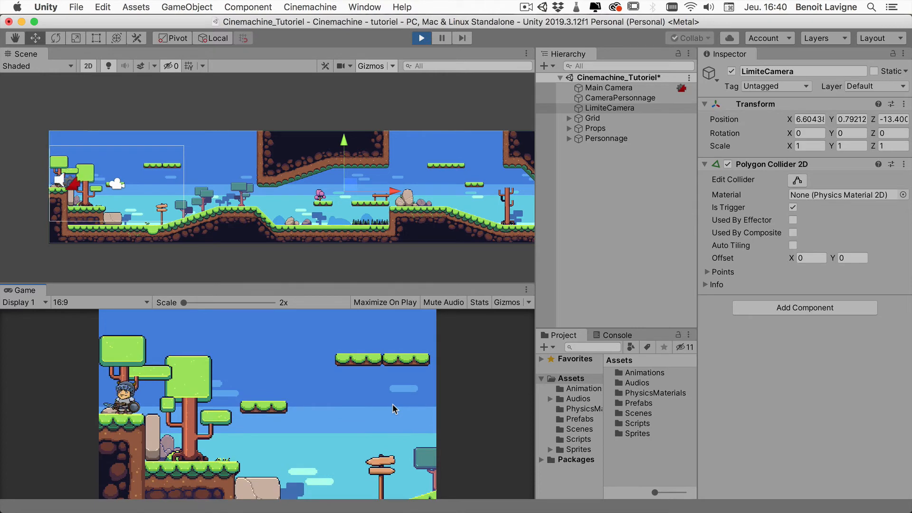
pyautogui.press('Right')
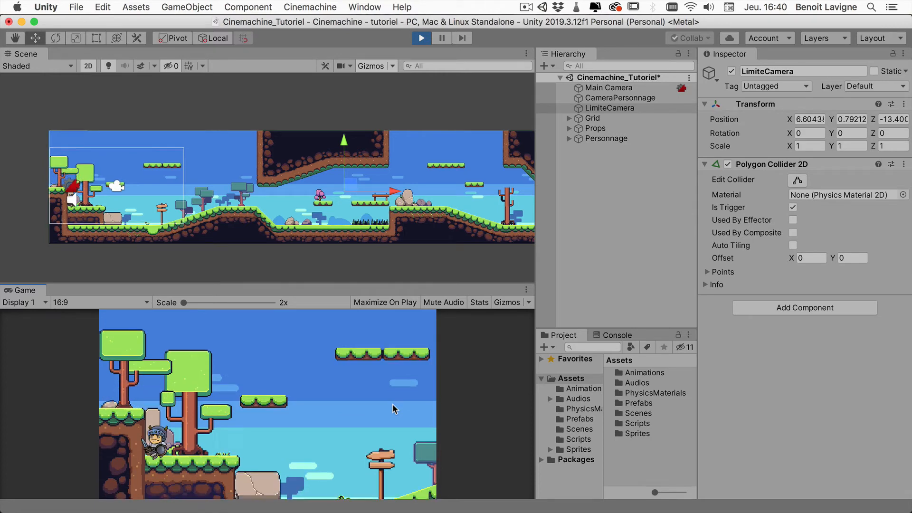
pyautogui.press('space')
pyautogui.press('Left')
pyautogui.press('Right')
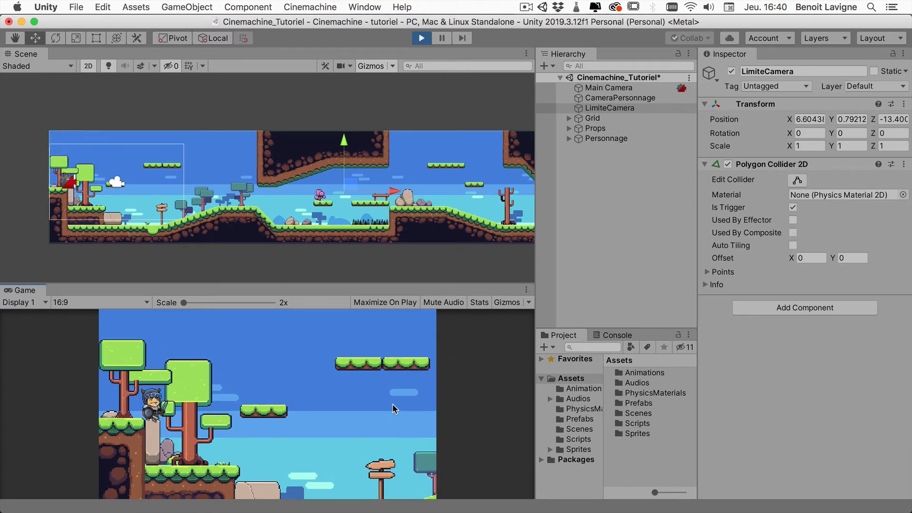
# - Jump the character from the left ledge past the trees and onto the high floating platform
pyautogui.press('space')
pyautogui.press('Left')
pyautogui.press('Right')
pyautogui.press('Right')
pyautogui.press('space')
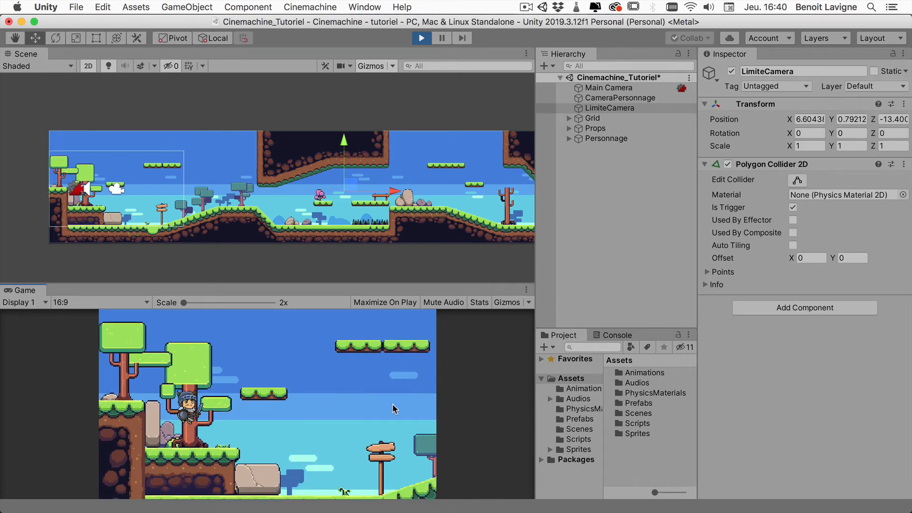
pyautogui.press('Right')
pyautogui.press('space')
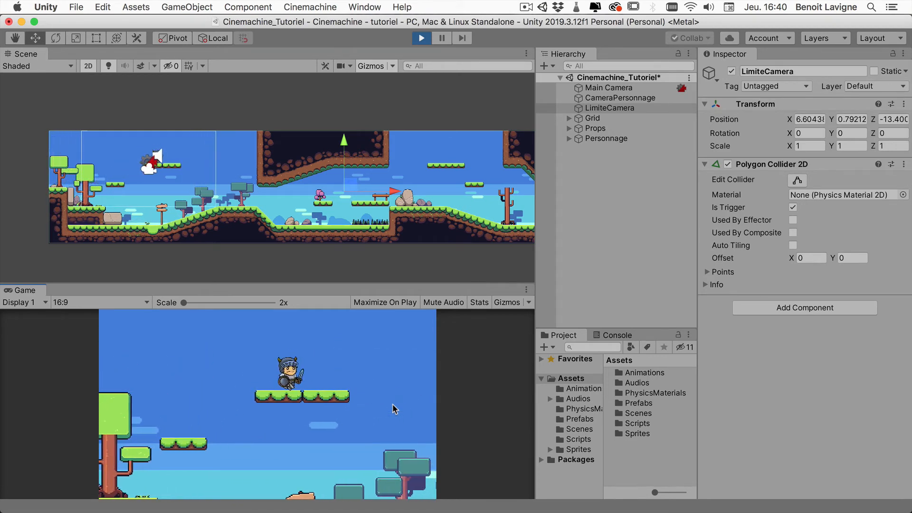
# - Make the character jump on the high platform to test the camera's upper limit, and bring it back toward the left edge
pyautogui.press('space')
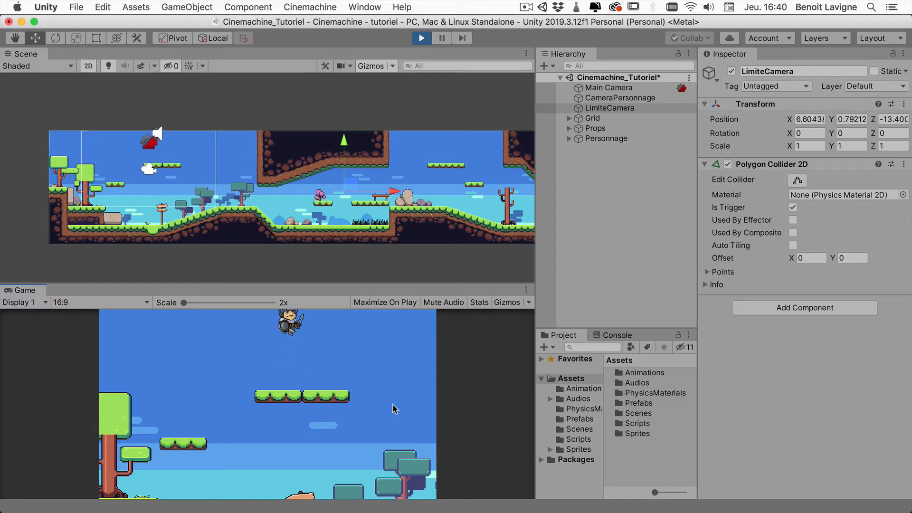
pyautogui.press('space')
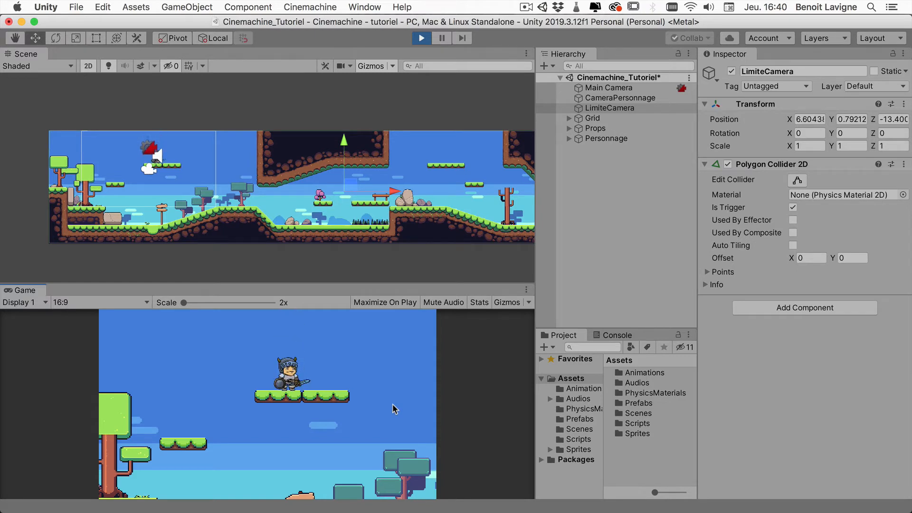
pyautogui.press('space')
pyautogui.press('Left')
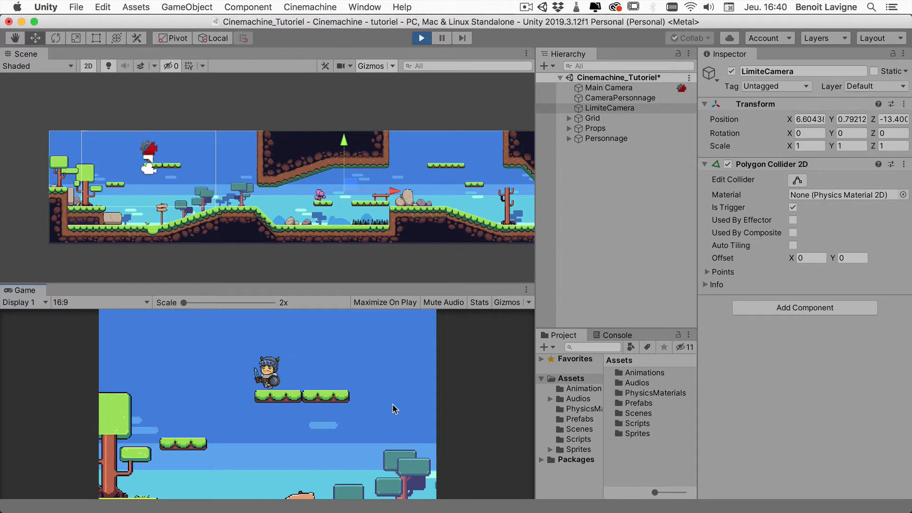
pyautogui.press('Left')
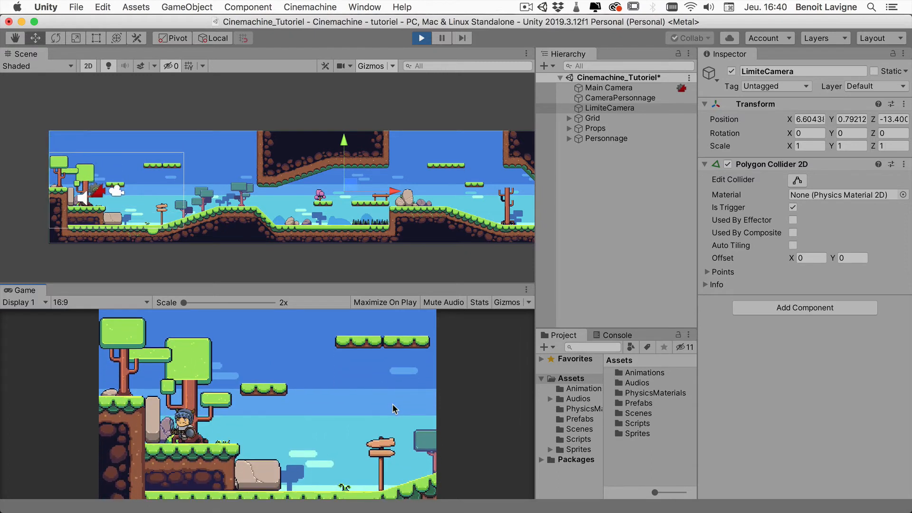
# - Jump the character onto the upper left ledge and walk it back and forth to test the camera's left limit
pyautogui.press('space')
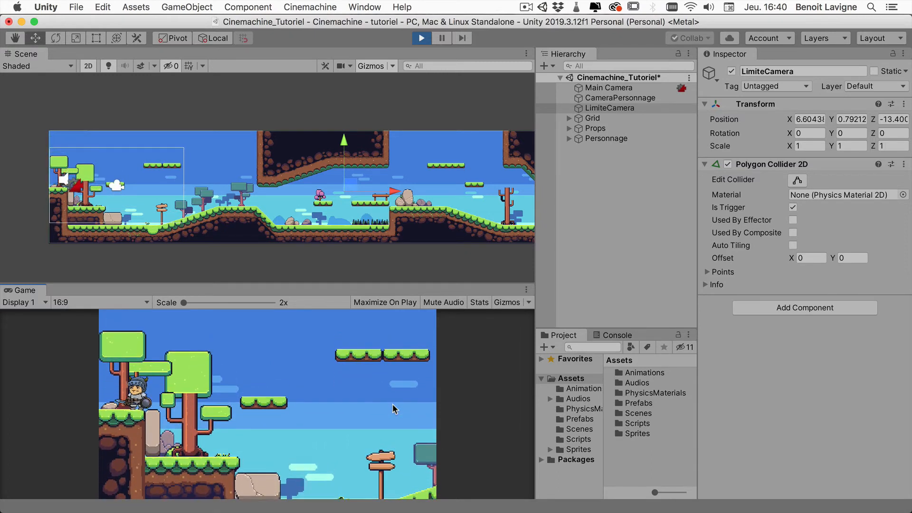
pyautogui.press('space')
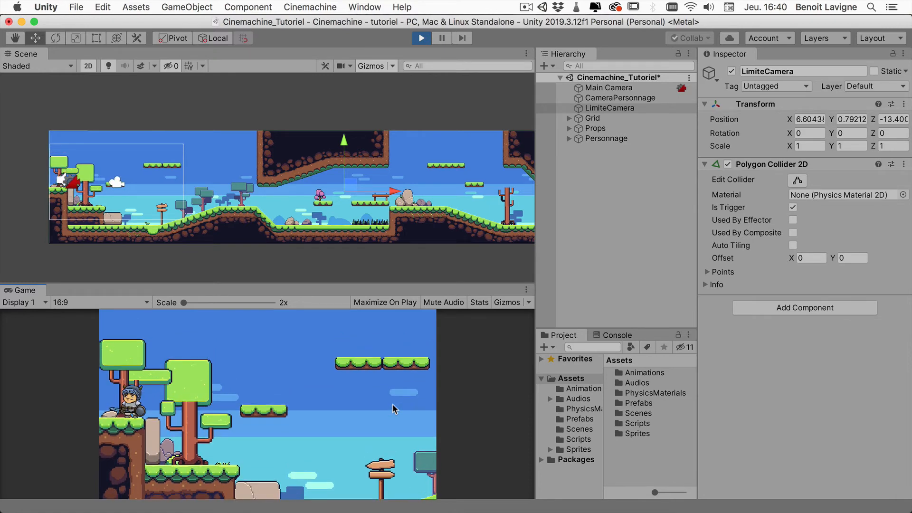
pyautogui.press('space')
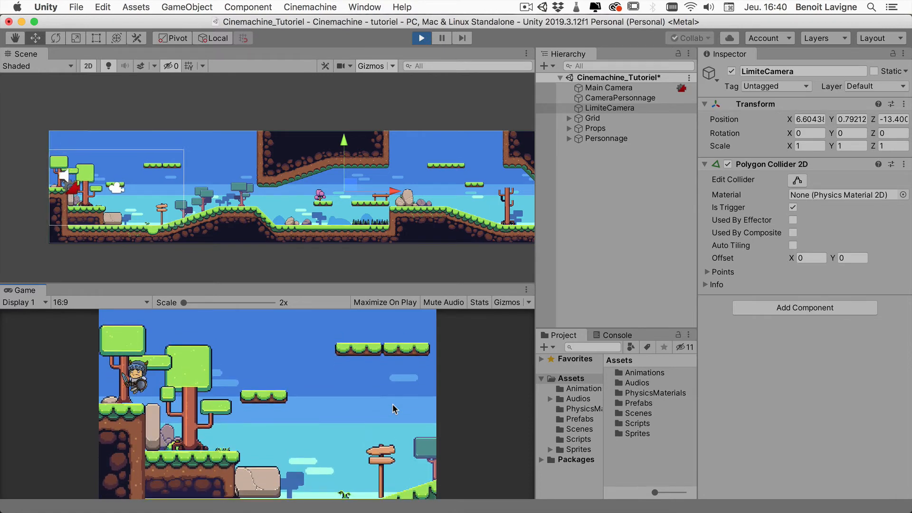
pyautogui.press('Left')
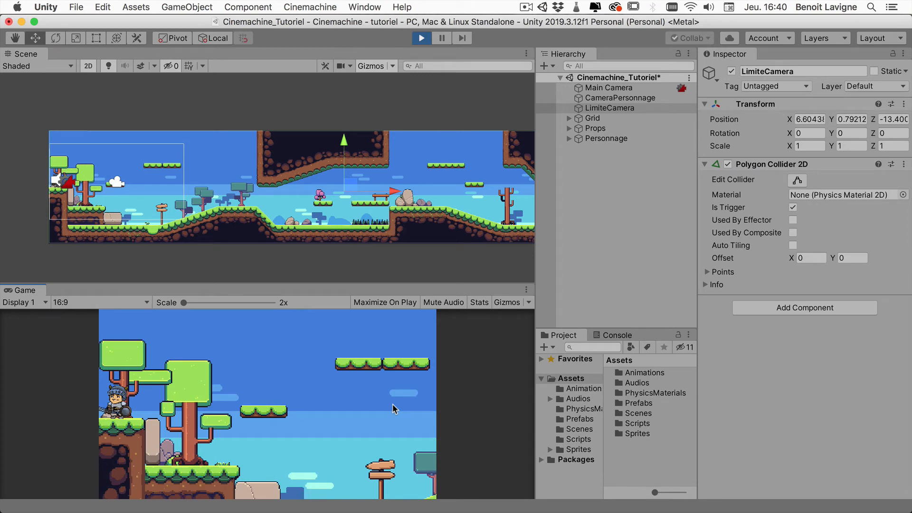
pyautogui.press('Left')
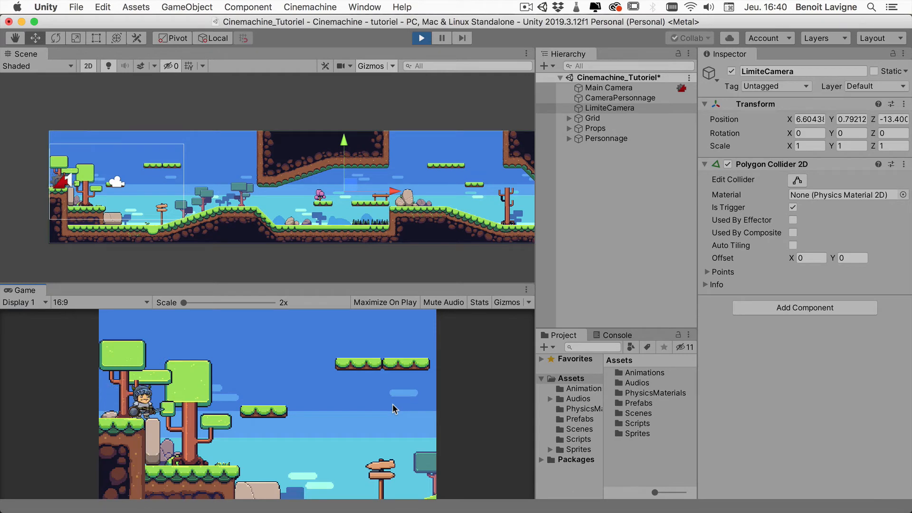
pyautogui.press('Right')
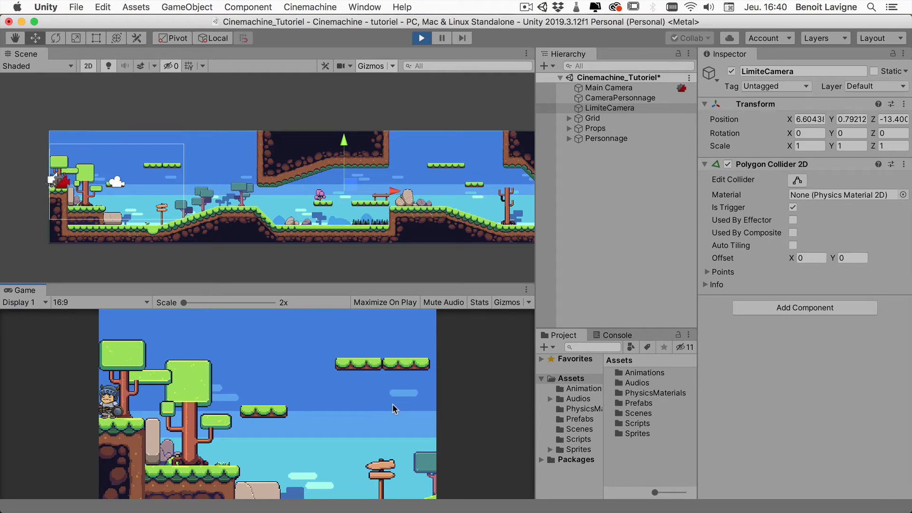
# - Run and jump the character across the whole level to the far right ledge to test the camera's right limit
pyautogui.press('Right')
pyautogui.press('space')
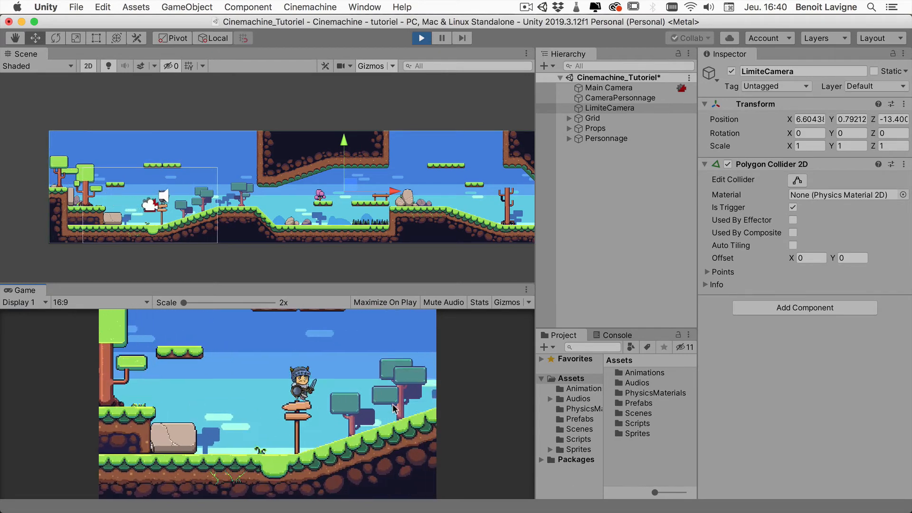
pyautogui.press('Right')
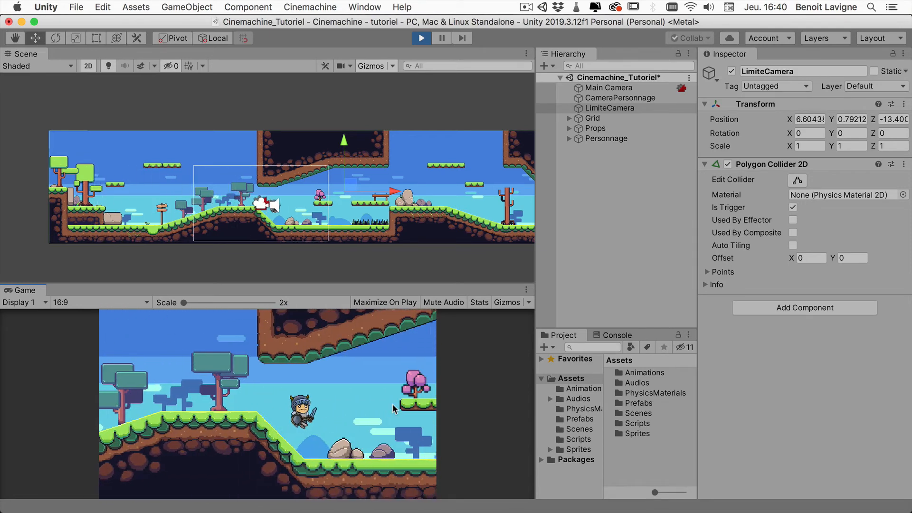
pyautogui.press('Right')
pyautogui.press('space')
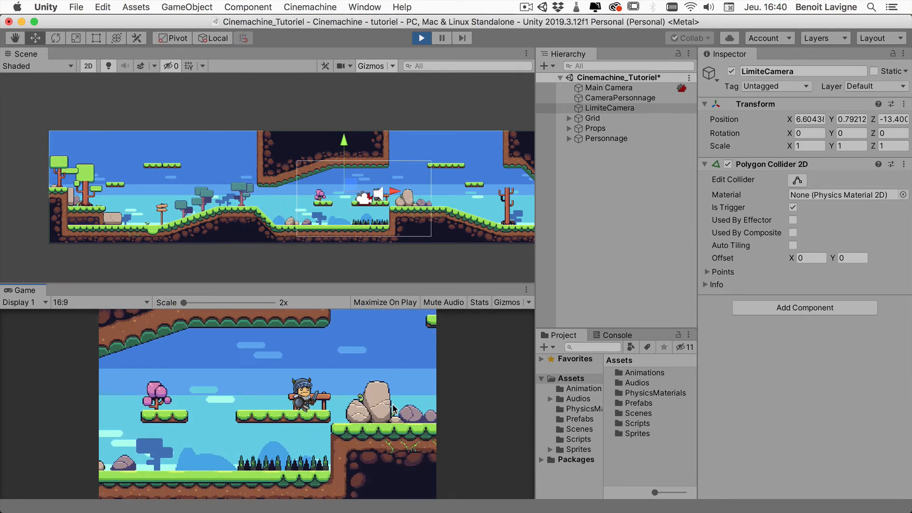
pyautogui.press('Right')
pyautogui.press('space')
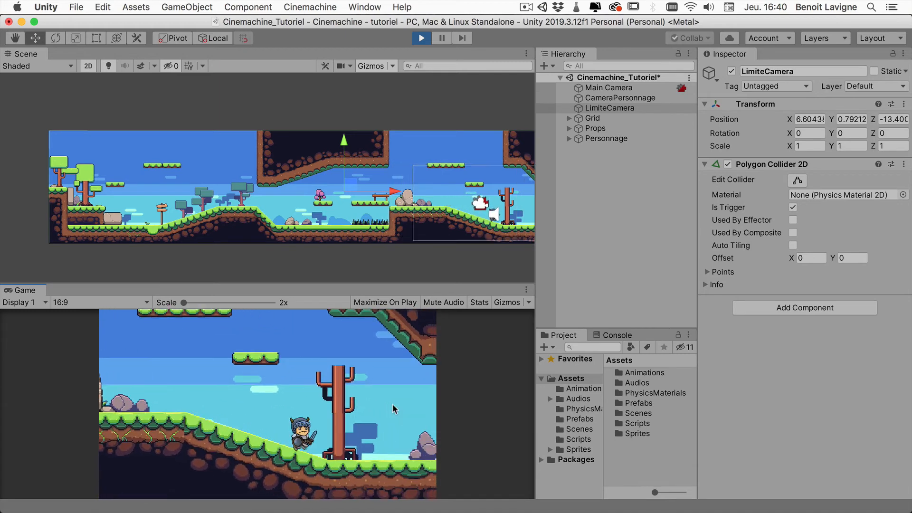
pyautogui.press('Right')
pyautogui.press('space')
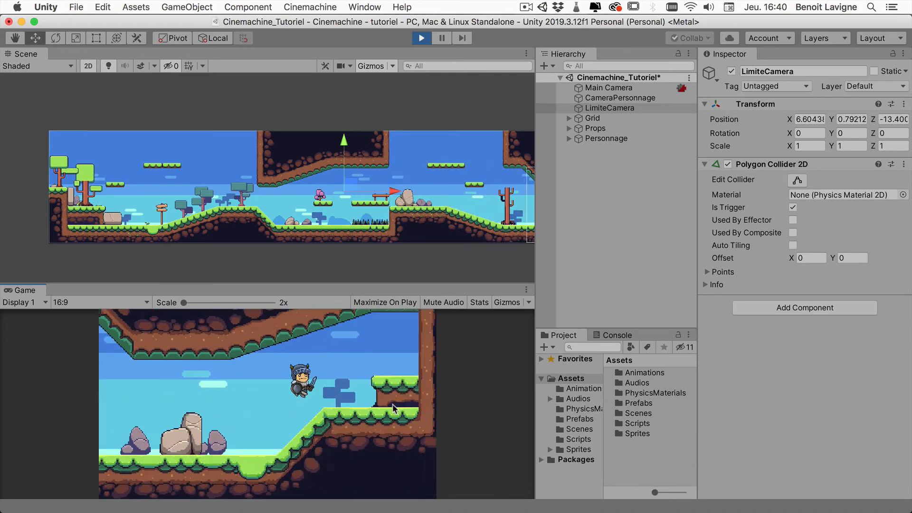
pyautogui.press('Right')
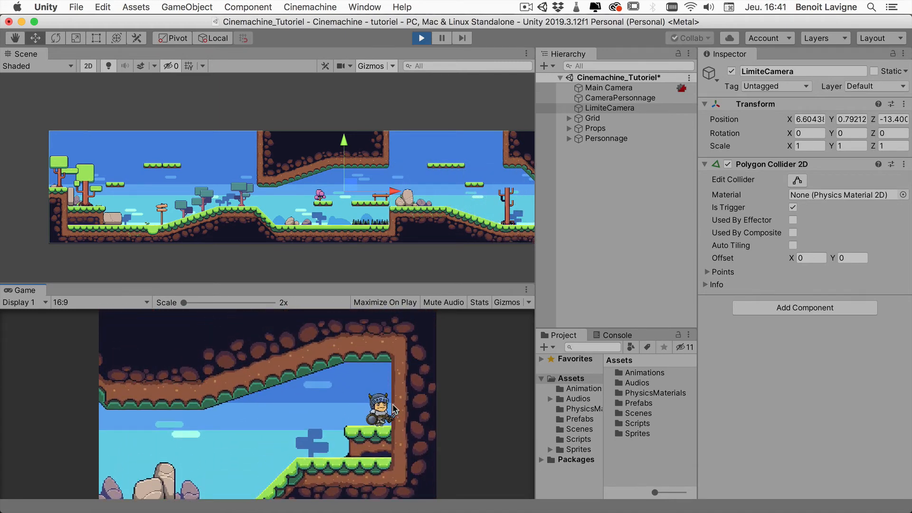
# - Bring the character back across the level and off its left edge, and stop the game
pyautogui.press('Left')
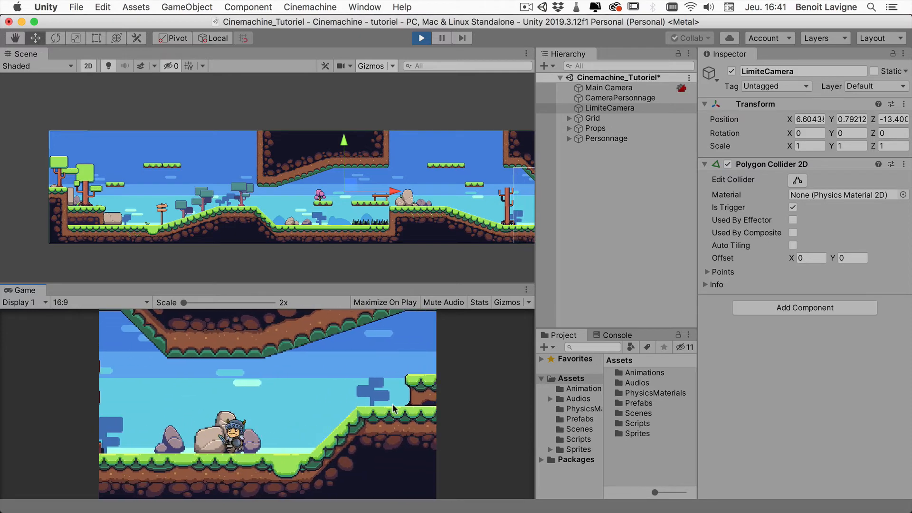
pyautogui.press('Right')
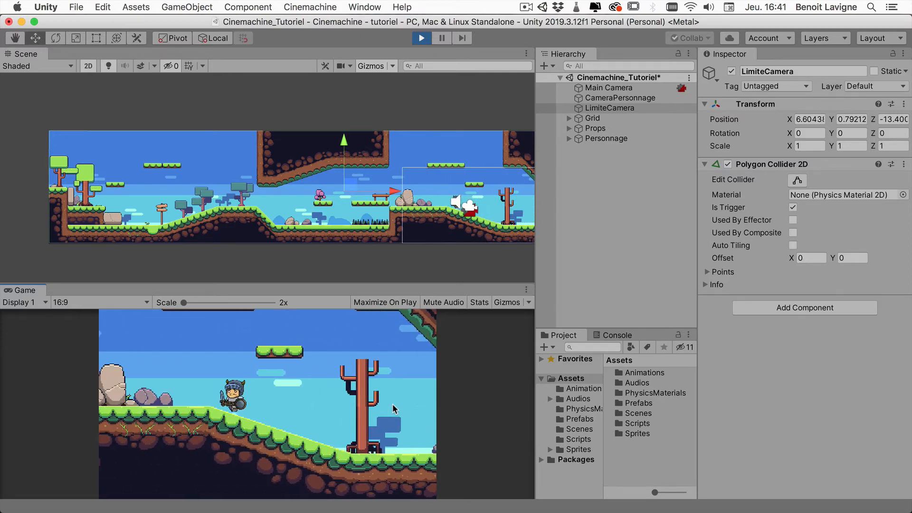
pyautogui.press('Left')
pyautogui.press('space')
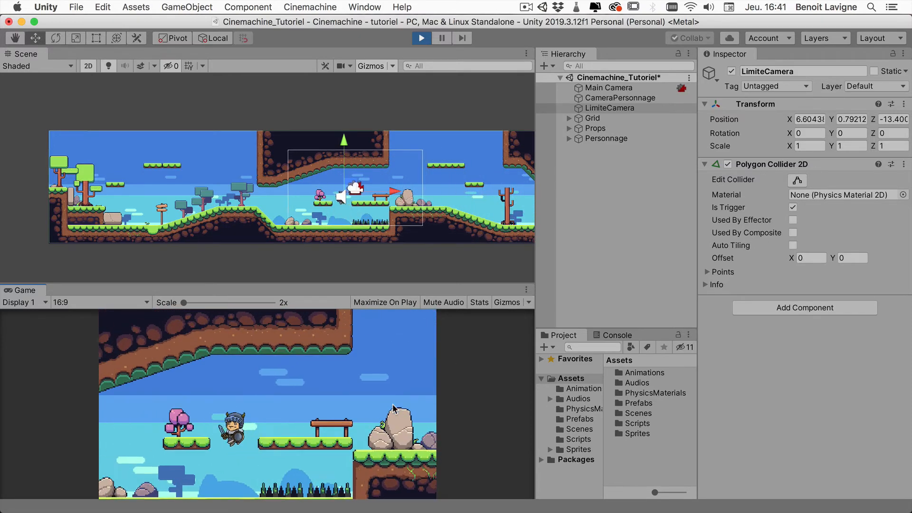
pyautogui.press('Left')
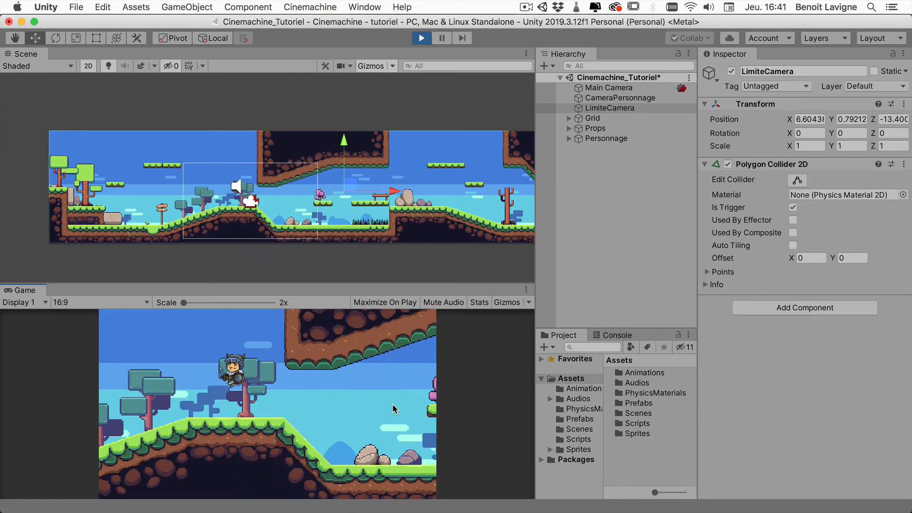
pyautogui.press('Left')
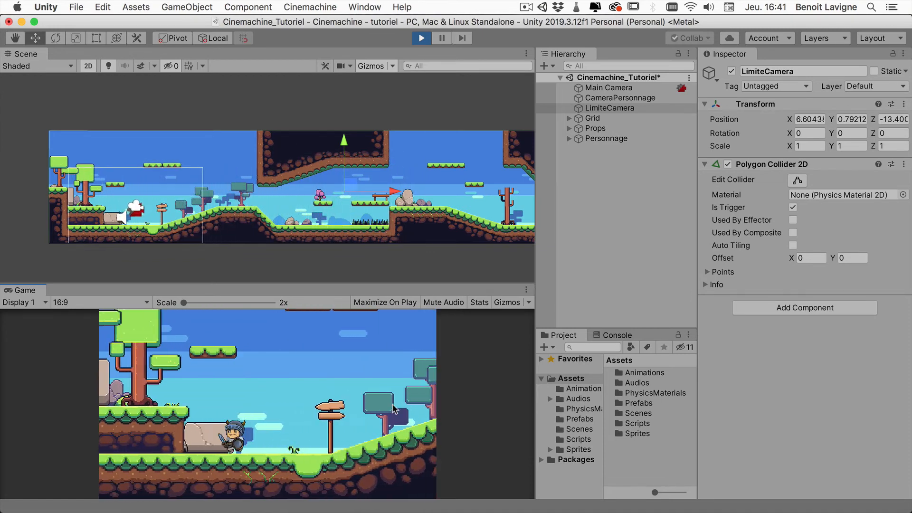
pyautogui.press('Left')
pyautogui.press('space')
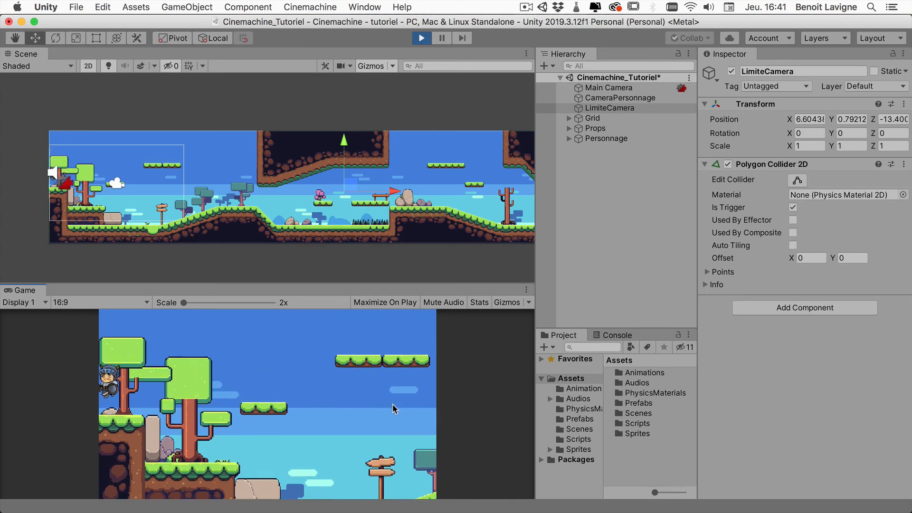
pyautogui.press('Left')
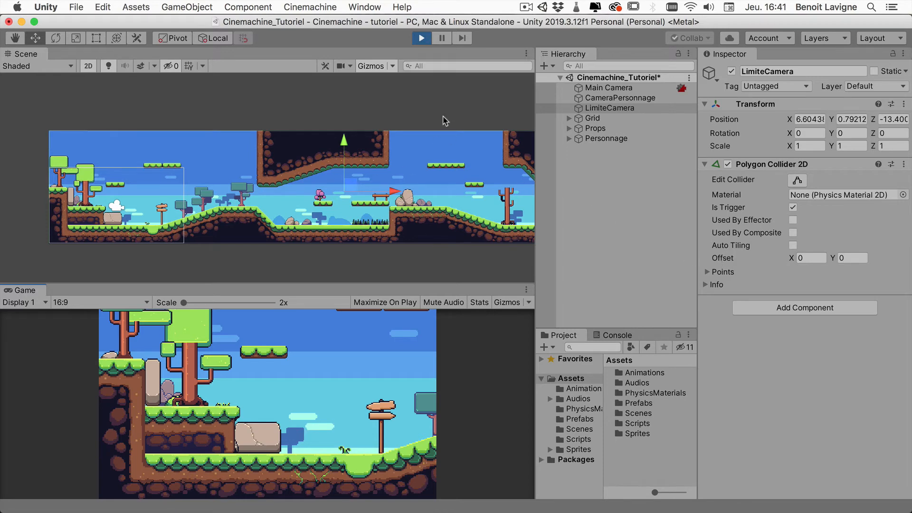
pyautogui.click(420, 38)
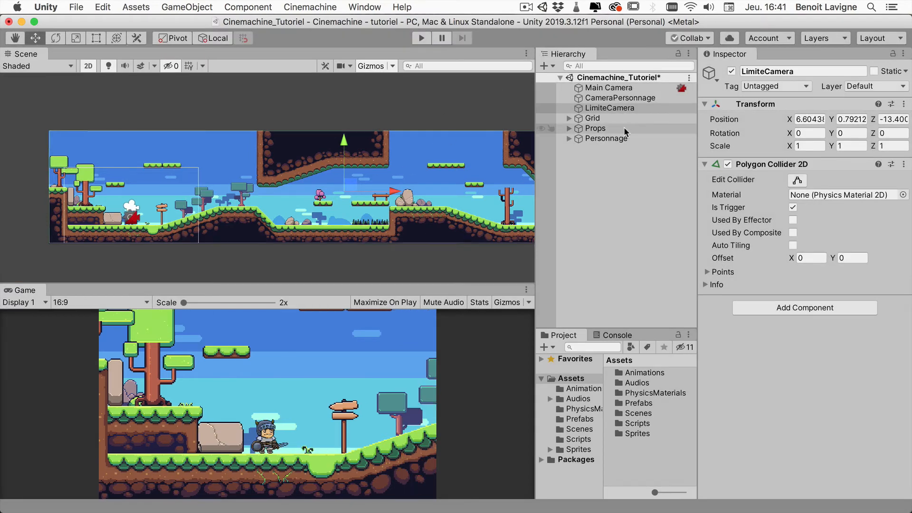
# - Review the LimiteCamera object and its Polygon Collider 2D, briefly switching collider editing on and off
pyautogui.click(606, 109)
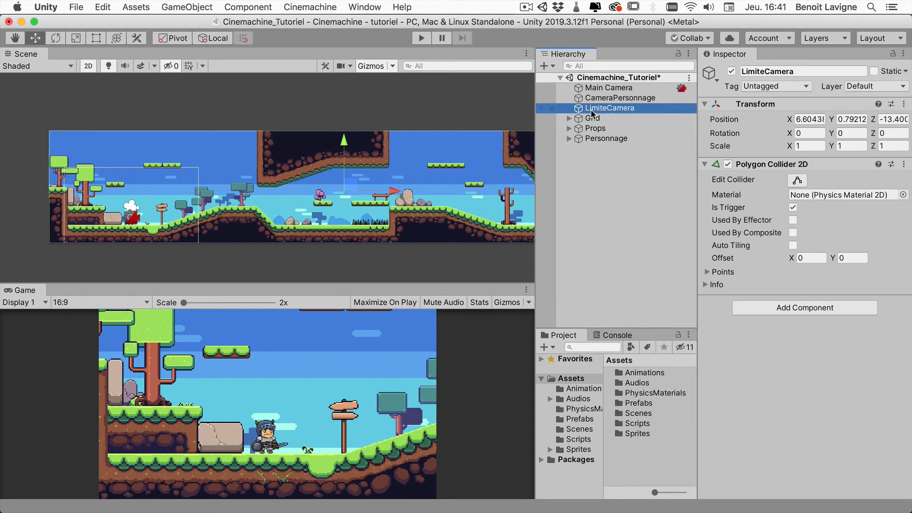
pyautogui.rightClick(618, 204)
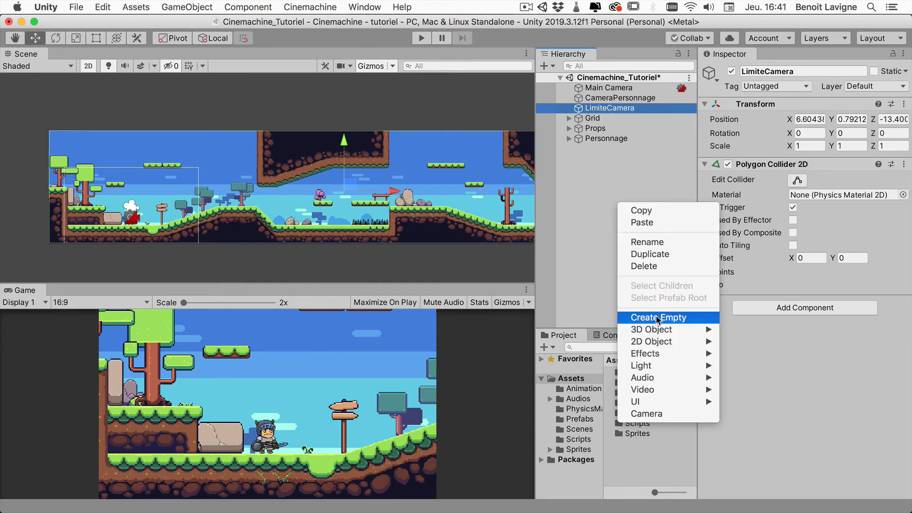
pyautogui.click(621, 131)
pyautogui.click(614, 106)
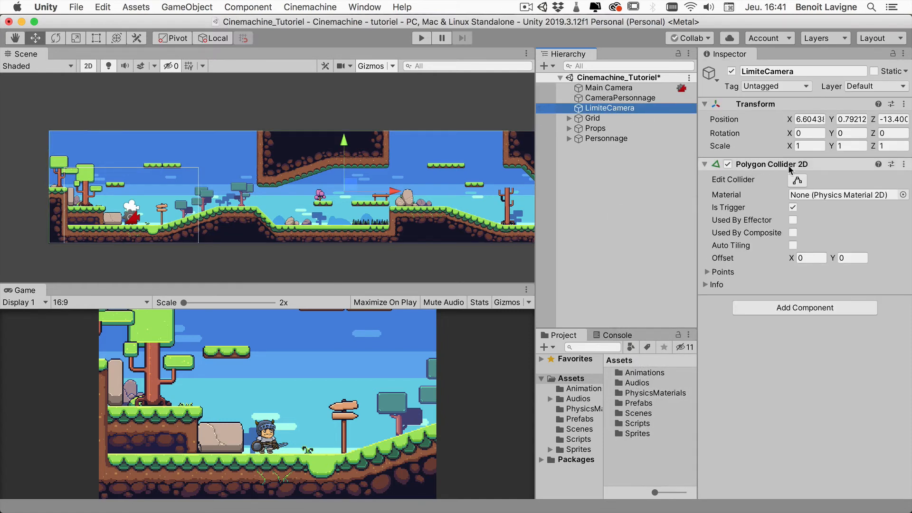
pyautogui.click(798, 180)
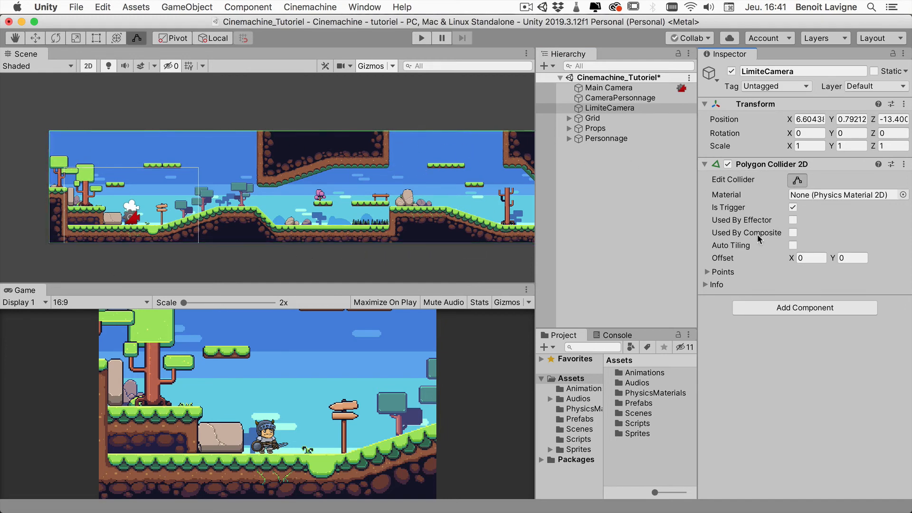
pyautogui.click(798, 181)
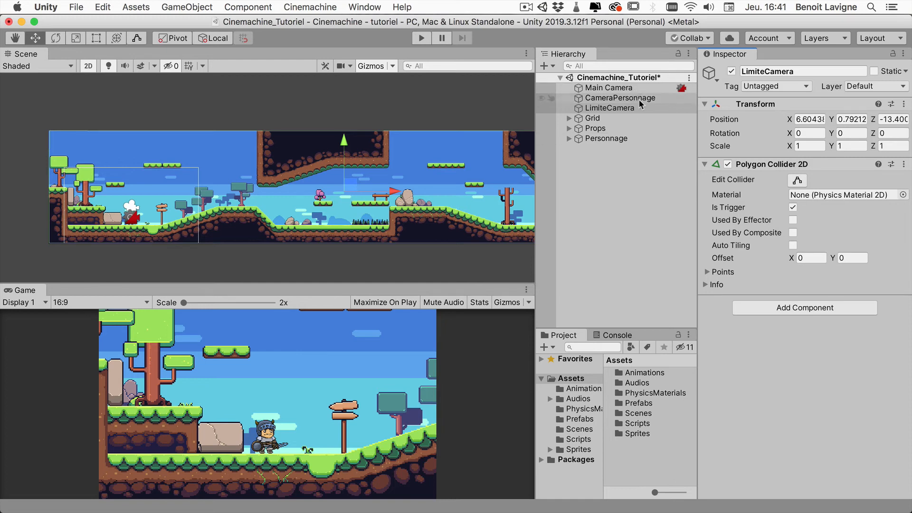
# - Review CameraPersonnage's Cinemachine Confiner settings and the available camera extensions, including CinemachineConfiner
pyautogui.click(621, 98)
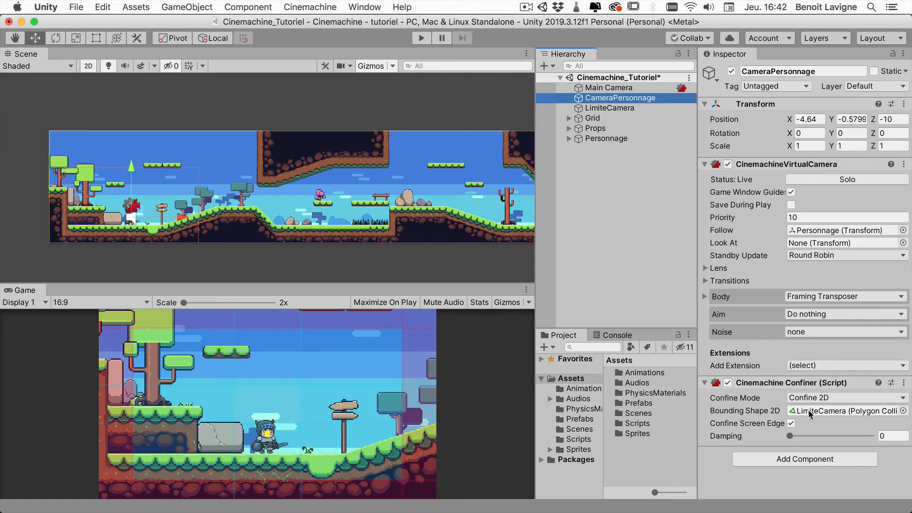
pyautogui.click(823, 365)
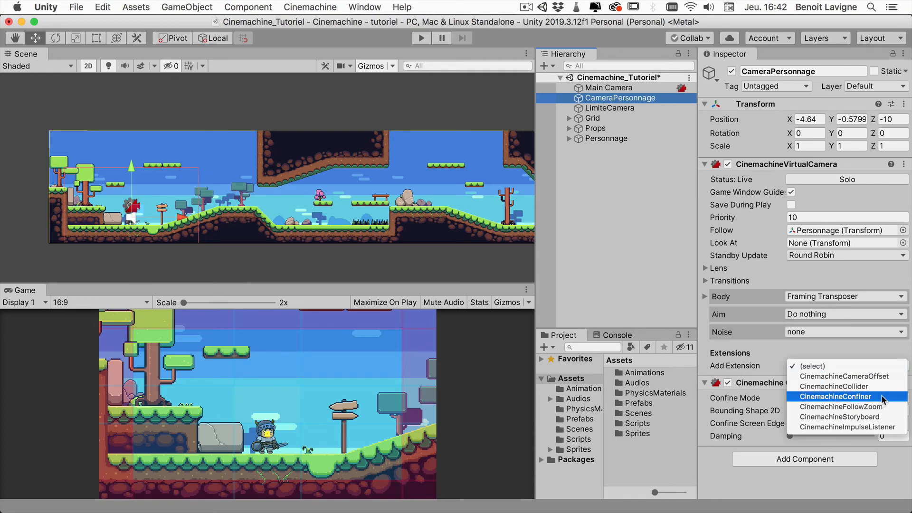
pyautogui.click(754, 435)
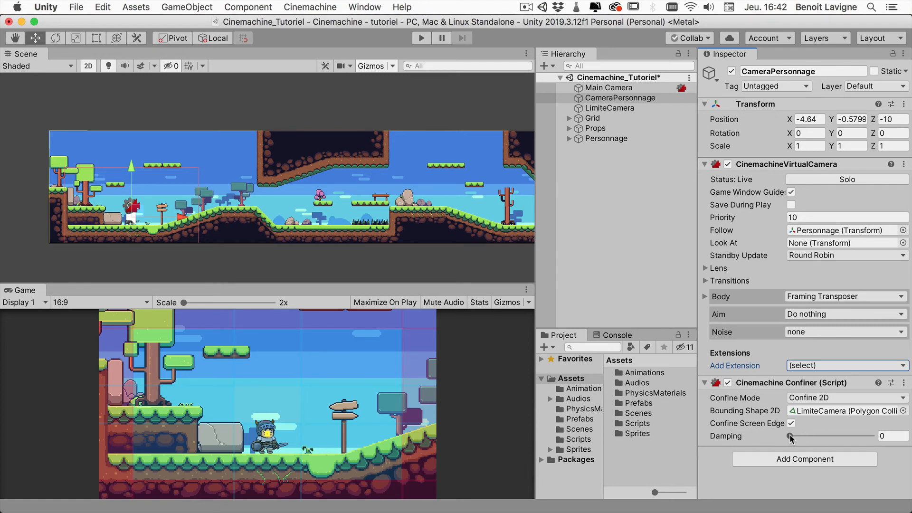
# - Set the Cinemachine Confiner's Damping to 1.63, run the game and jump the character up to the upper left ledge
pyautogui.moveTo(791, 437); pyautogui.dragTo(804, 437)
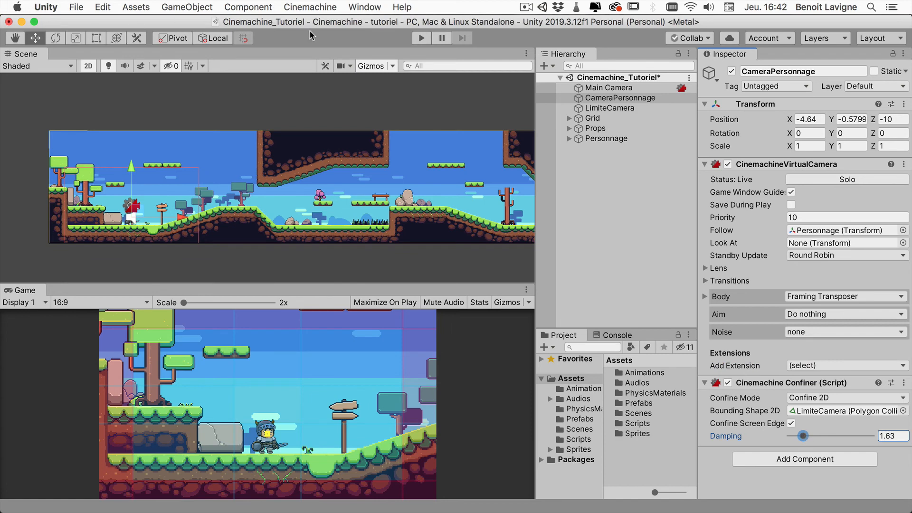
pyautogui.click(422, 38)
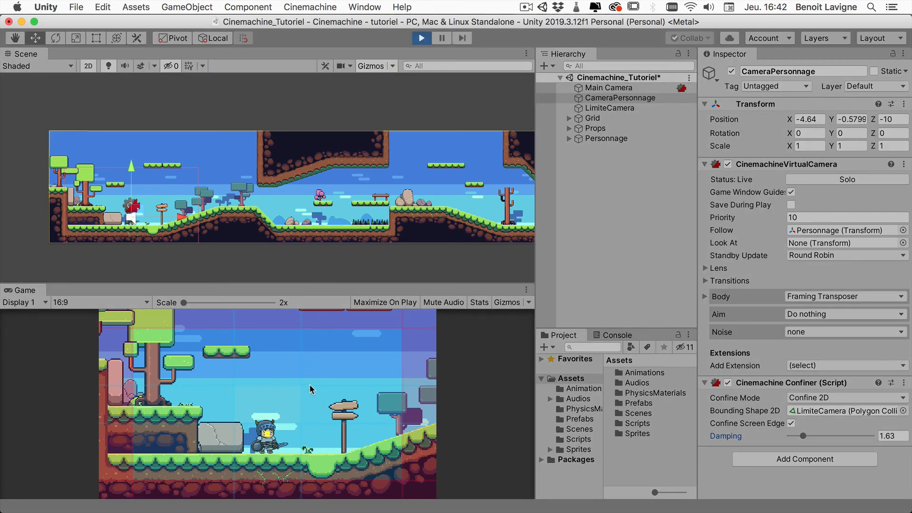
pyautogui.press('Left')
pyautogui.press('space')
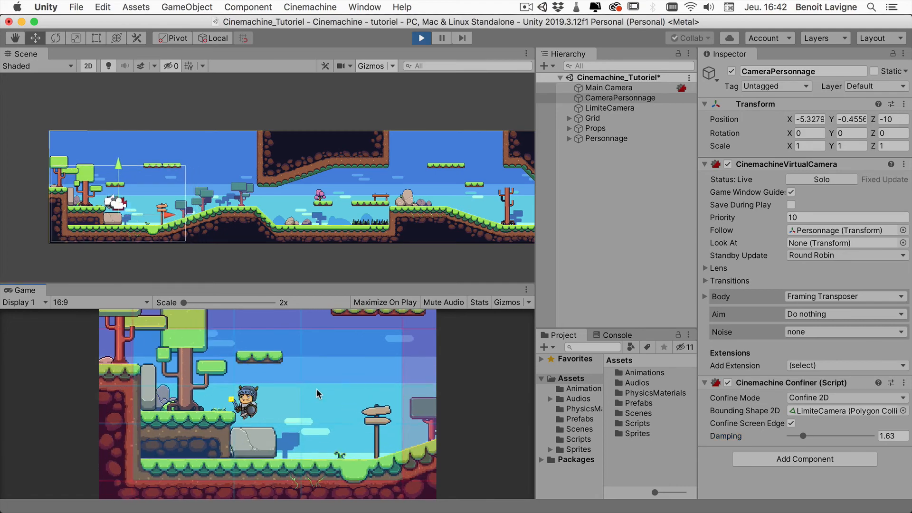
pyautogui.press('space')
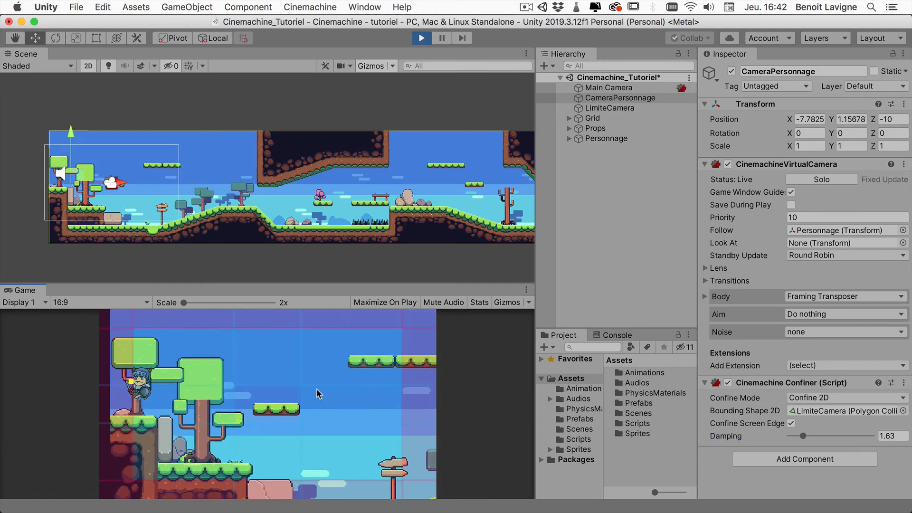
# - Move the character on and off the upper left ledge to test the damped camera at the left limit
pyautogui.press('Right')
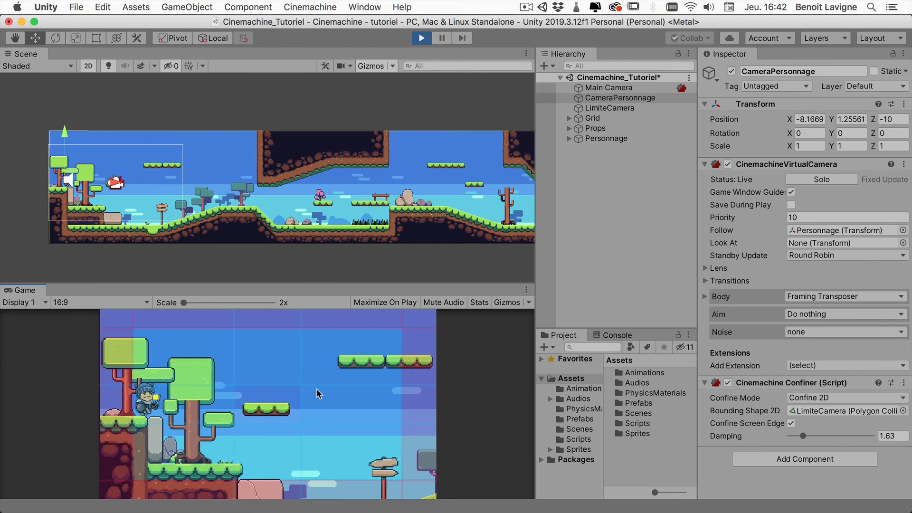
pyautogui.press('Left')
pyautogui.press('space')
pyautogui.press('Right')
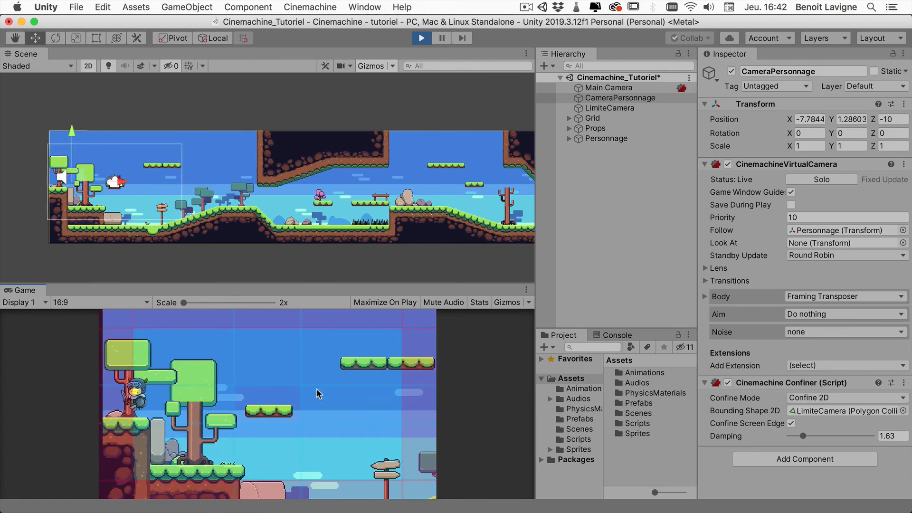
pyautogui.press('Left')
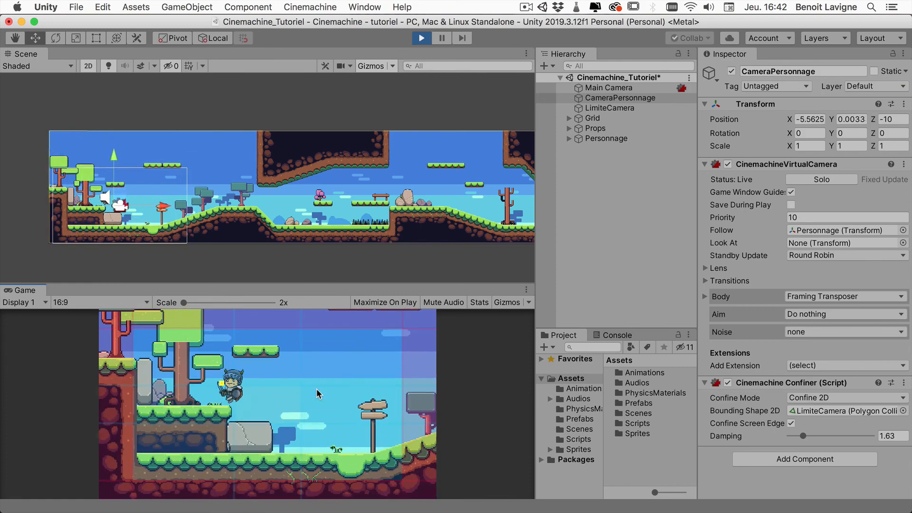
pyautogui.press('space')
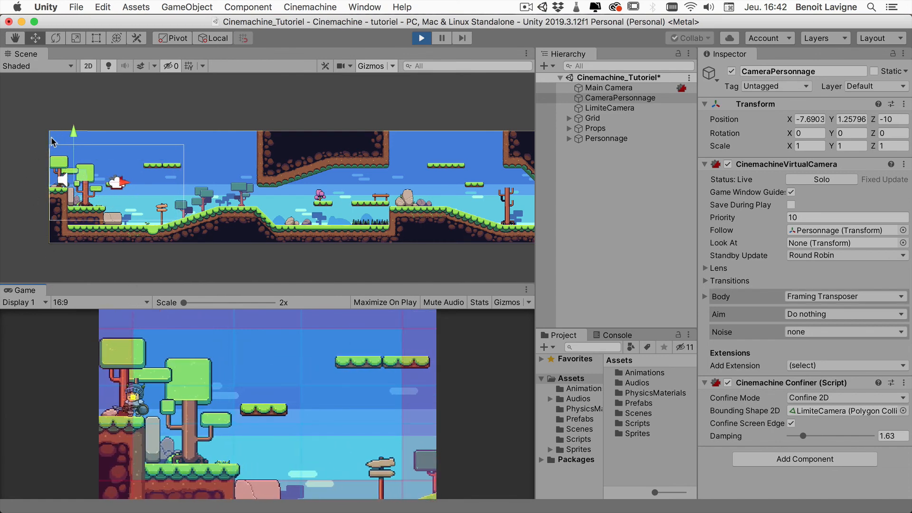
# - Jump the character down toward the signpost and back up to the left ledge to recheck the damping, and stop the game
pyautogui.press('Right')
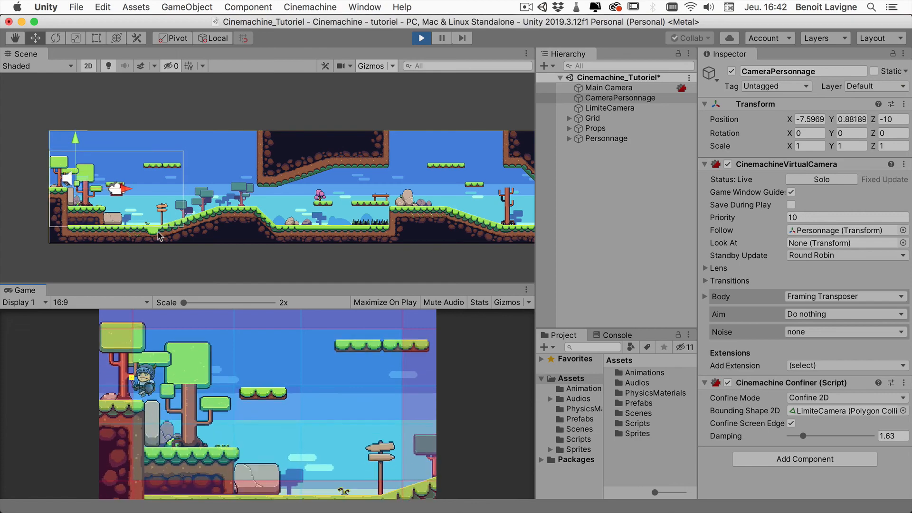
pyautogui.press('space')
pyautogui.press('Left')
pyautogui.press('Right')
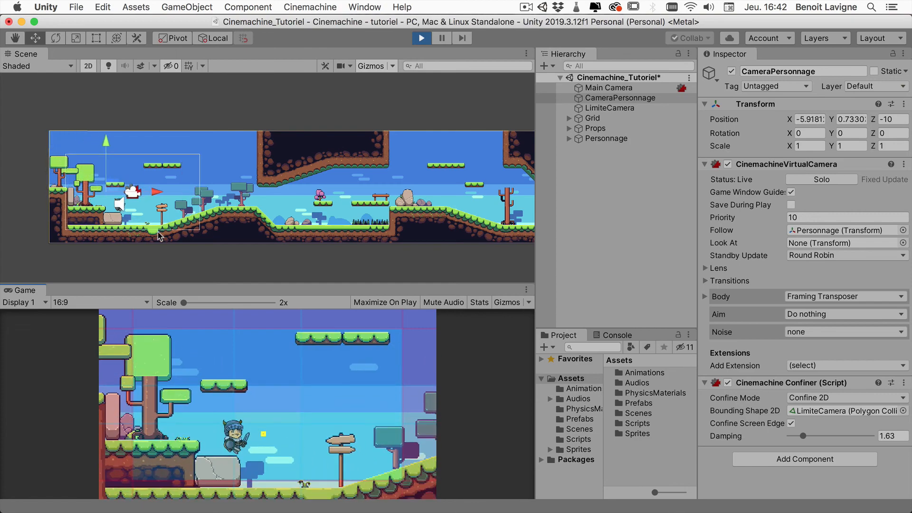
pyautogui.press('Left')
pyautogui.press('space')
pyautogui.press('Left')
pyautogui.press('space')
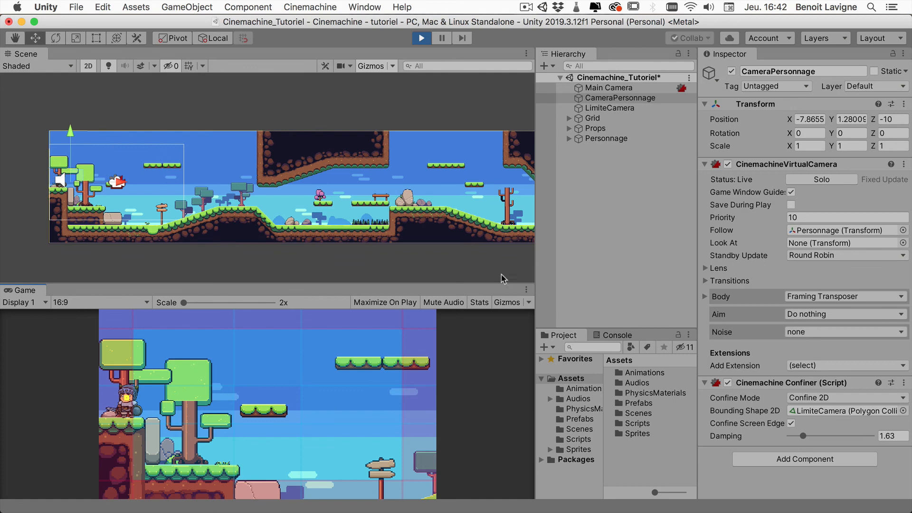
pyautogui.click(424, 41)
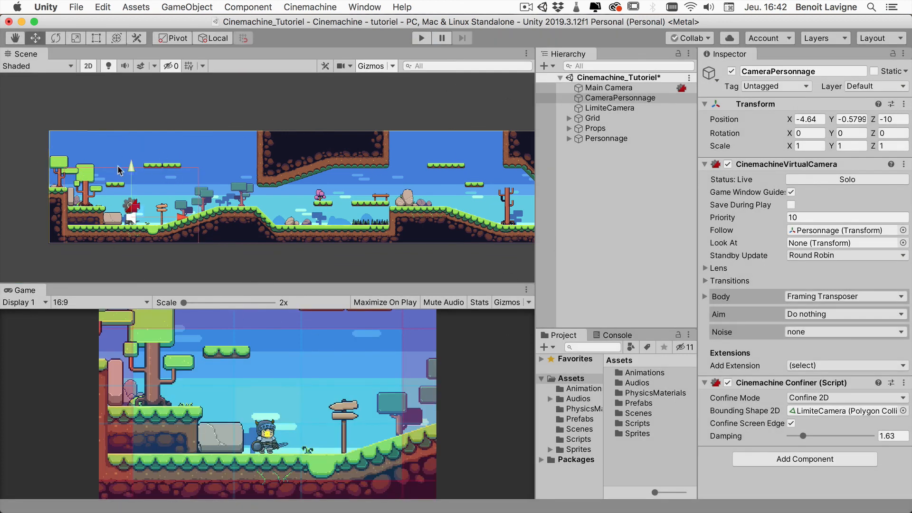